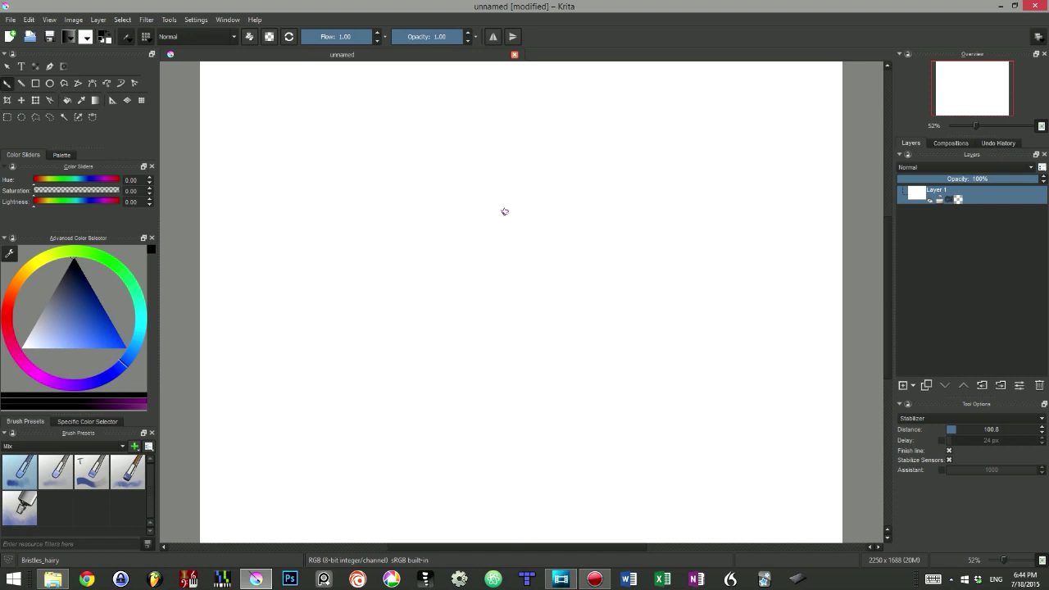
- Bring up the pop-up palette with its colour triangle and brush presets on the blank canvas
{"action": "right_click", "coordinate": [518, 273]}
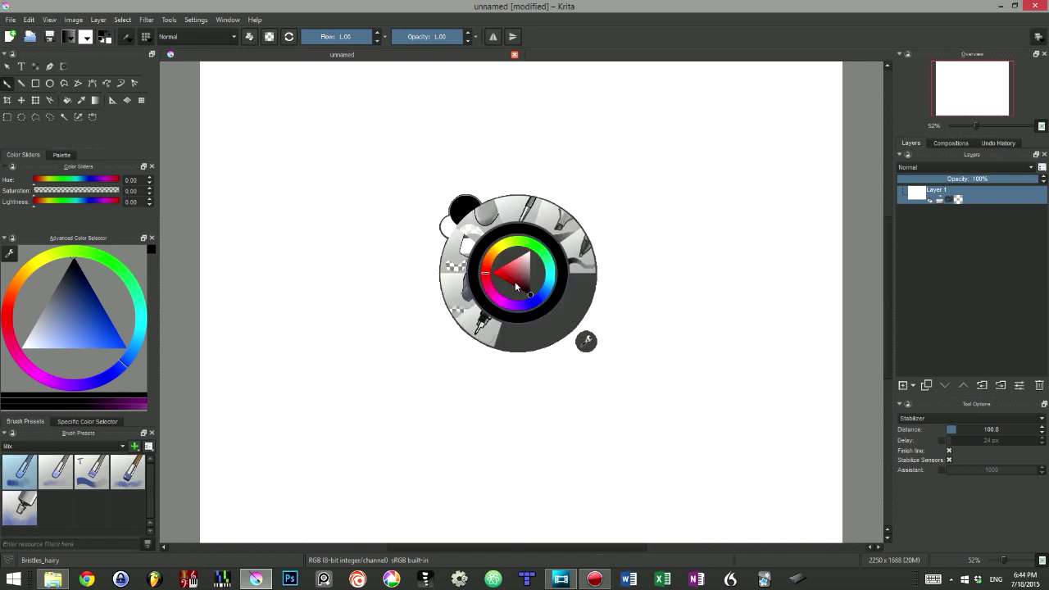
- Select the ink_gpen_10 brush preset and try two test strokes, undoing both
{"action": "left_click", "coordinate": [485, 326]}
{"action": "left_click_drag", "start_coordinate": [458, 263], "coordinate": [543, 228]}
{"action": "key", "text": "ctrl+z"}
{"action": "mouse_move", "coordinate": [383, 355]}
{"action": "left_mouse_down"}
{"action": "mouse_move", "coordinate": [555, 188]}
{"action": "mouse_move", "coordinate": [581, 316]}
{"action": "mouse_move", "coordinate": [631, 353]}
{"action": "left_mouse_up"}
{"action": "key", "text": "ctrl+z"}
- In the brush editor set Fade to 1.00 and turn off pen pressure for Opacity and Flow
{"action": "left_click", "coordinate": [127, 38]}
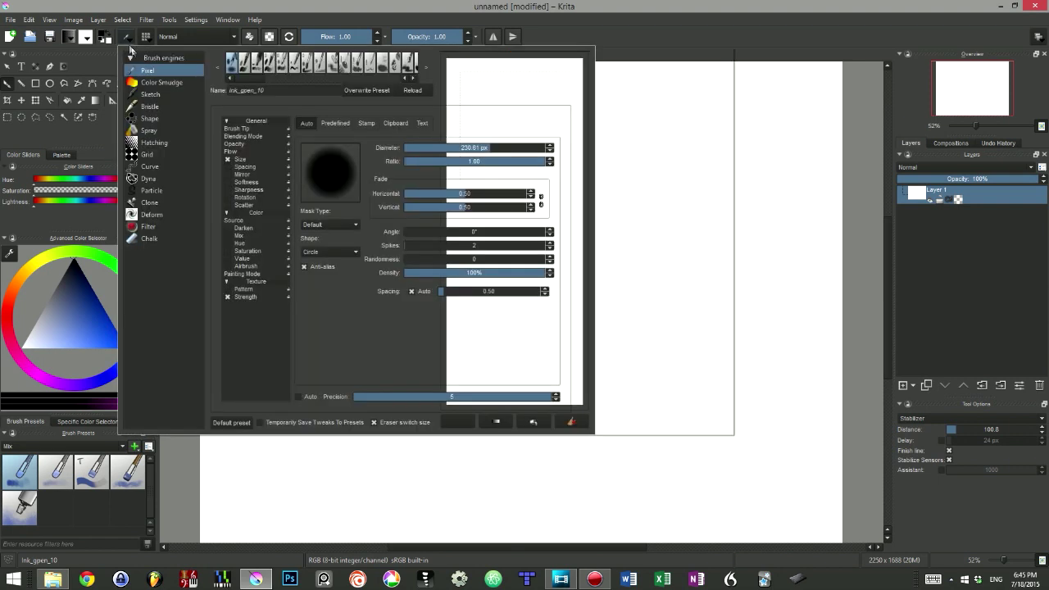
{"action": "left_click", "coordinate": [258, 131]}
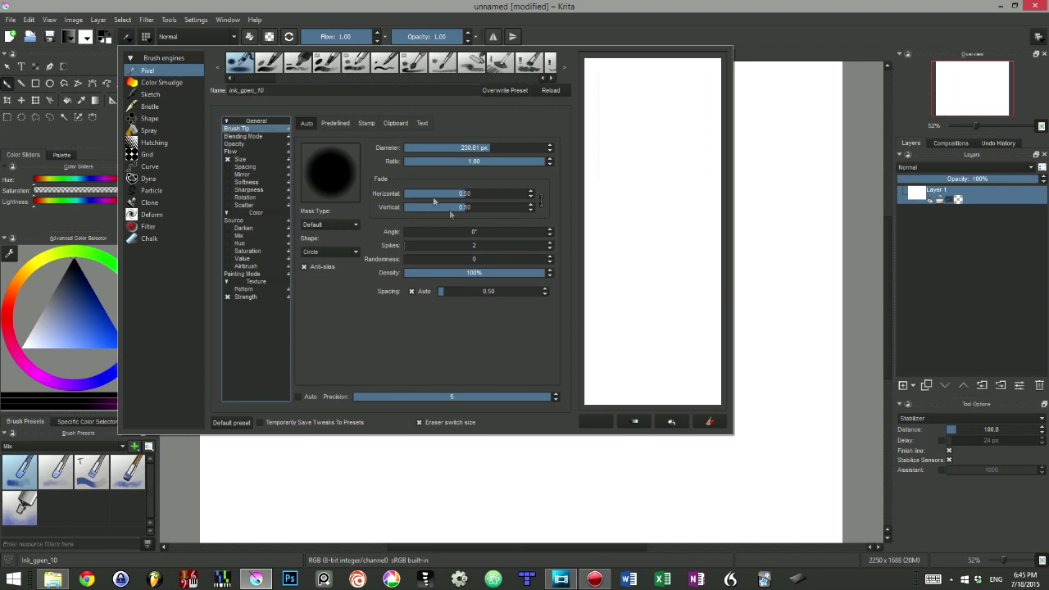
{"action": "left_click_drag", "start_coordinate": [486, 193], "coordinate": [537, 196]}
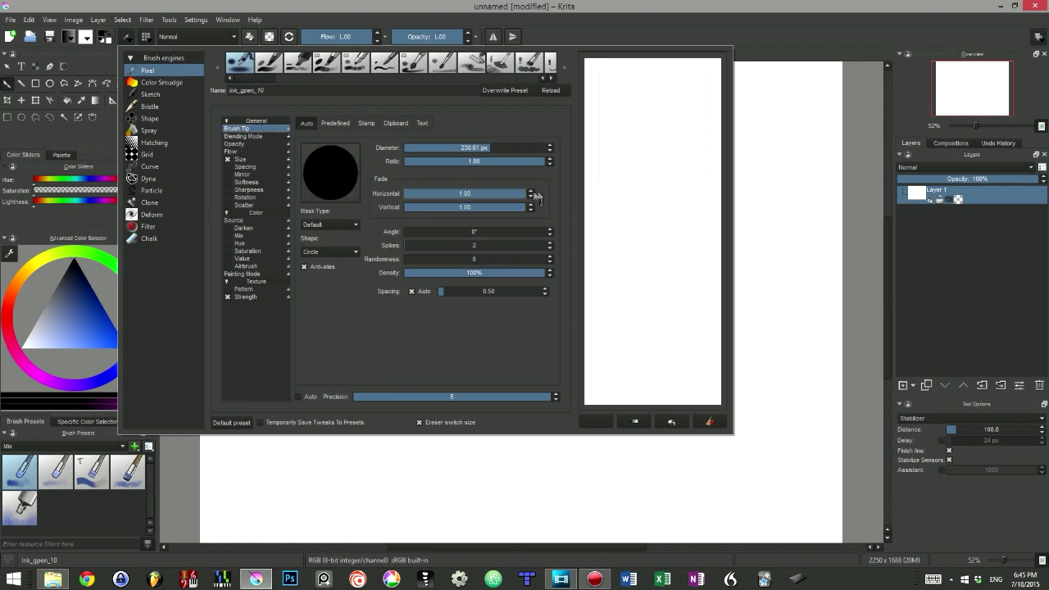
{"action": "left_click", "coordinate": [235, 145]}
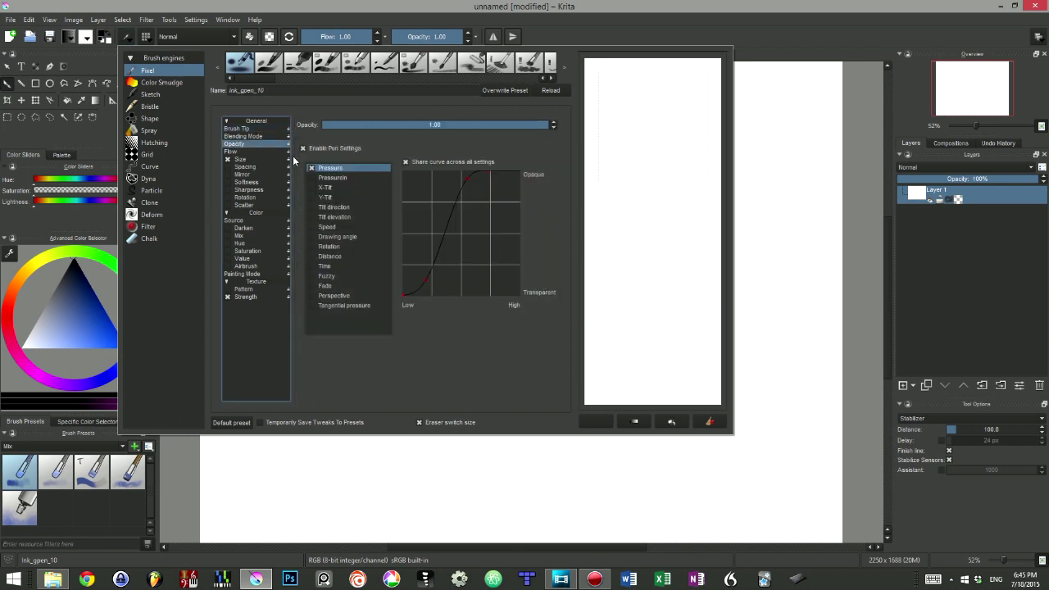
{"action": "left_click", "coordinate": [339, 150]}
{"action": "left_click", "coordinate": [246, 153]}
{"action": "left_click", "coordinate": [331, 149]}
{"action": "mouse_move", "coordinate": [571, 143]}
{"action": "left_mouse_down"}
{"action": "mouse_move", "coordinate": [521, 175]}
{"action": "mouse_move", "coordinate": [600, 215]}
{"action": "mouse_move", "coordinate": [645, 300]}
{"action": "mouse_move", "coordinate": [741, 332]}
{"action": "left_mouse_up"}
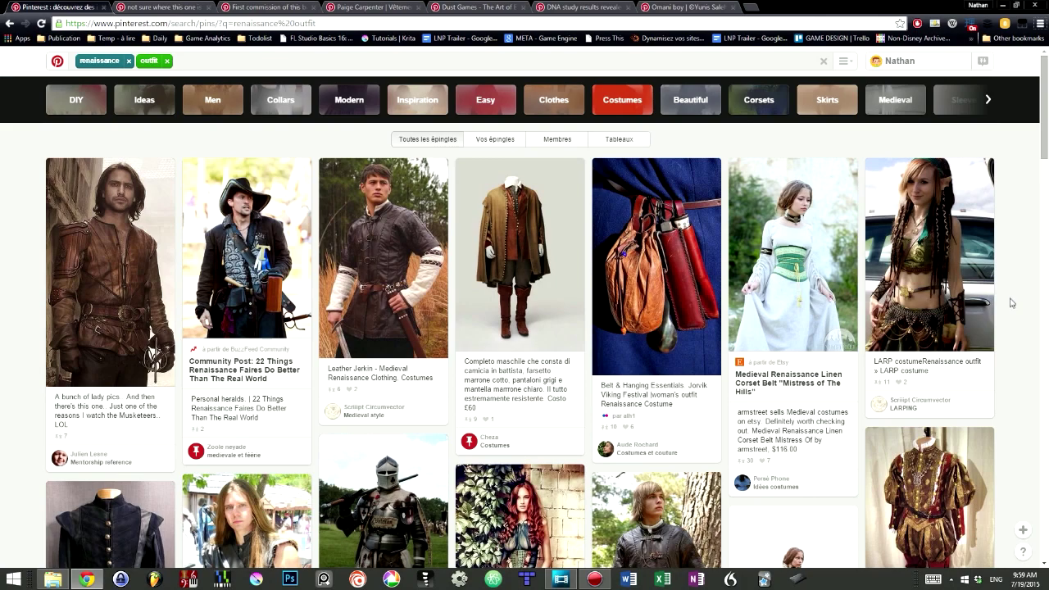
- Scroll the renaissance outfit results and view each open pin, ending on the green-scarf character
{"action": "scroll", "coordinate": [1011, 306], "scroll_direction": "down", "scroll_amount": 3}
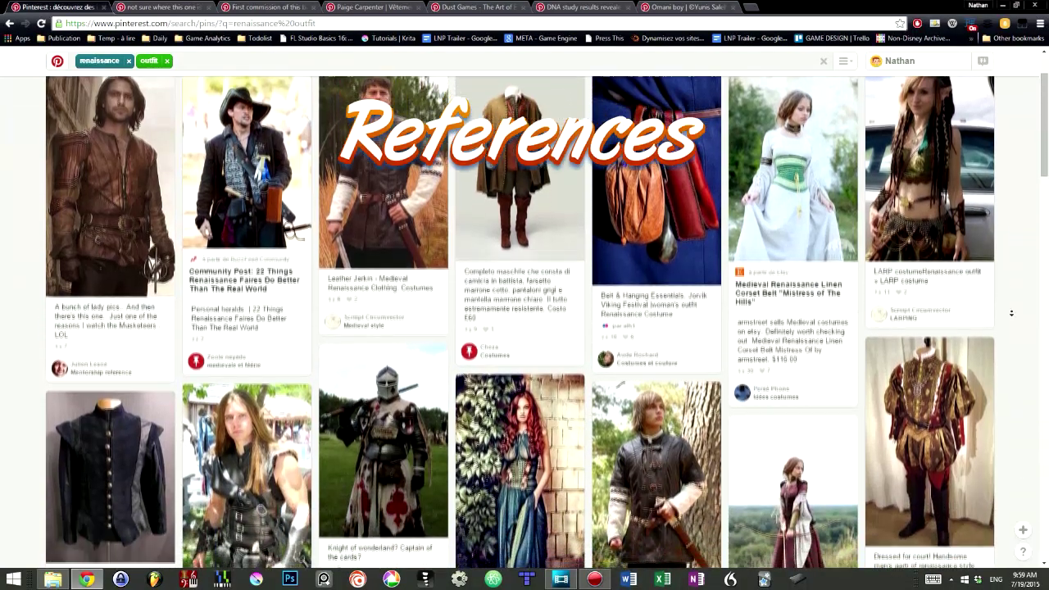
{"action": "scroll", "coordinate": [1011, 312], "scroll_direction": "down", "scroll_amount": 3}
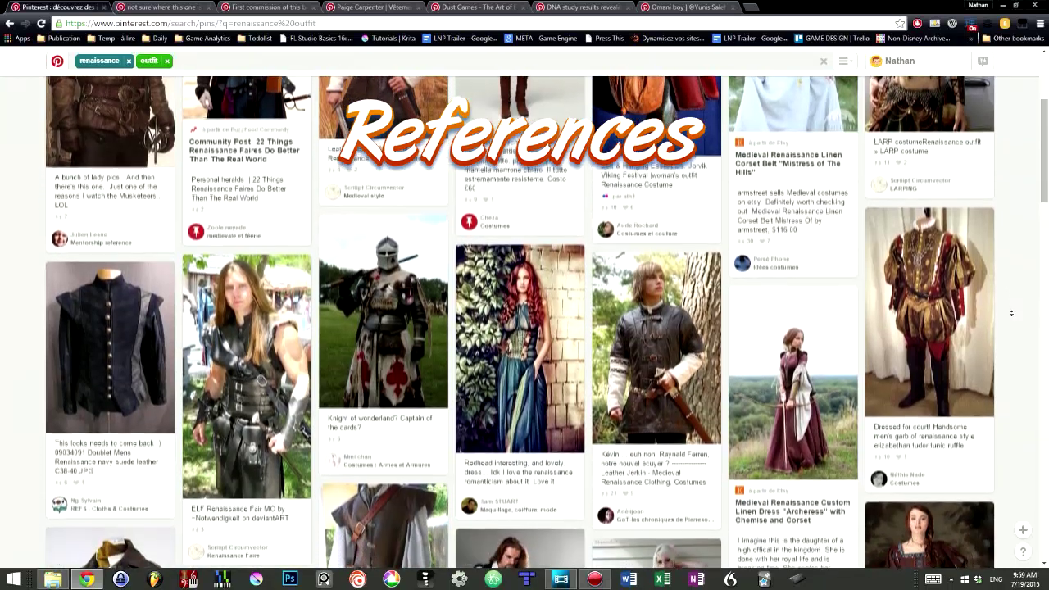
{"action": "scroll", "coordinate": [1012, 312], "scroll_direction": "down", "scroll_amount": 3}
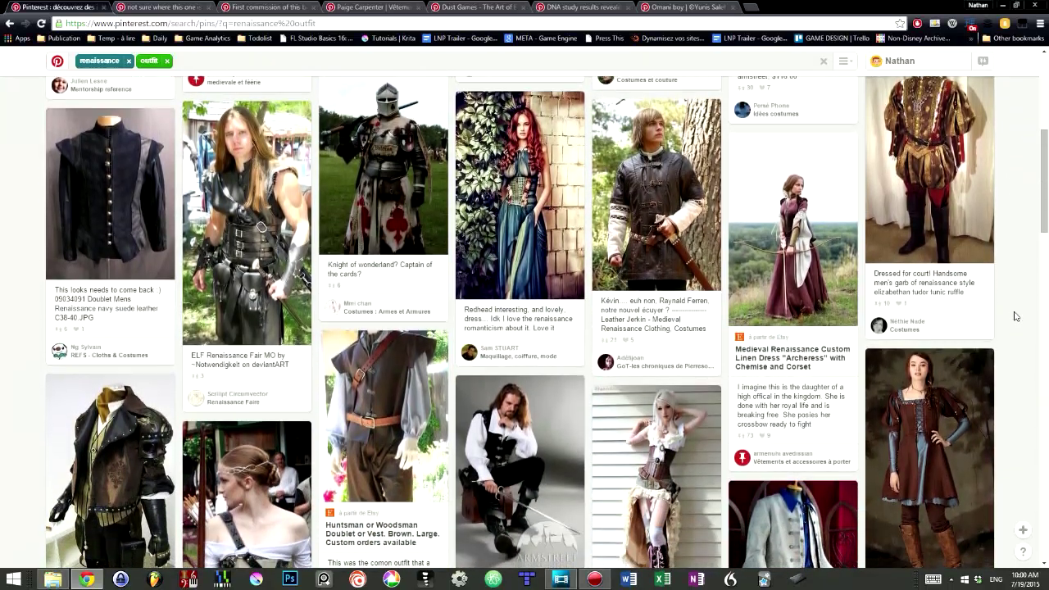
{"action": "left_click", "coordinate": [154, 6]}
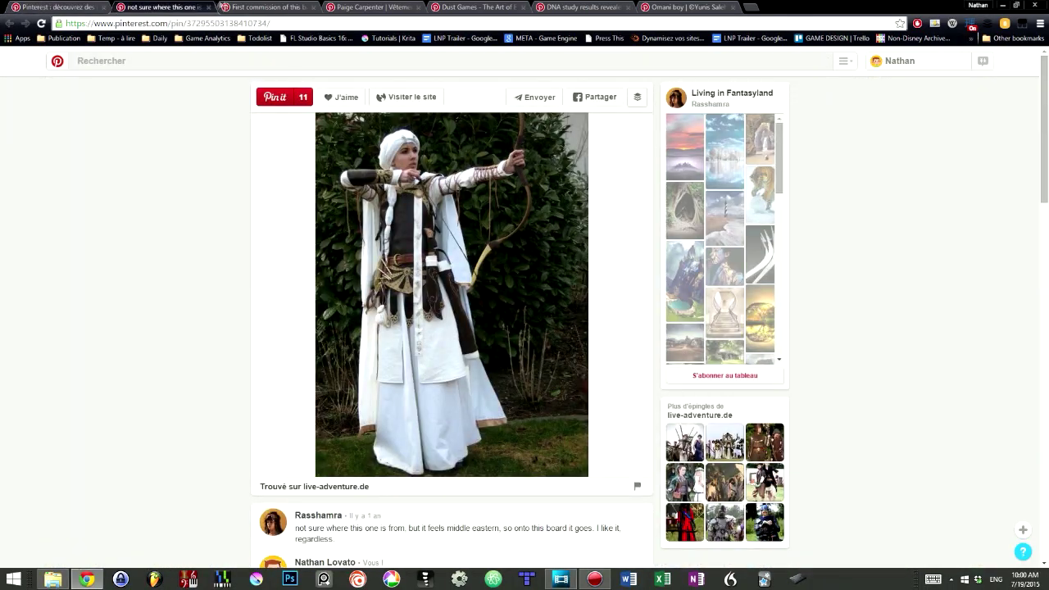
{"action": "left_click", "coordinate": [270, 6]}
{"action": "left_click", "coordinate": [361, 7]}
{"action": "left_click", "coordinate": [484, 8]}
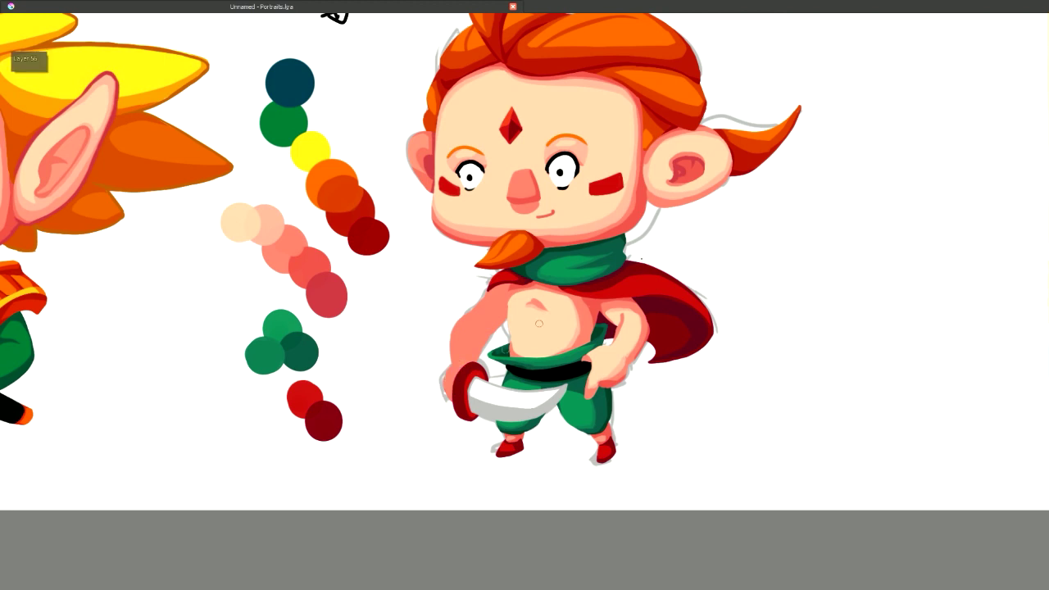
- Sample the pink skin colour and paint a darker pink edge along the face on Layer 56
{"action": "left_click", "coordinate": [603, 238], "text": "ctrl"}
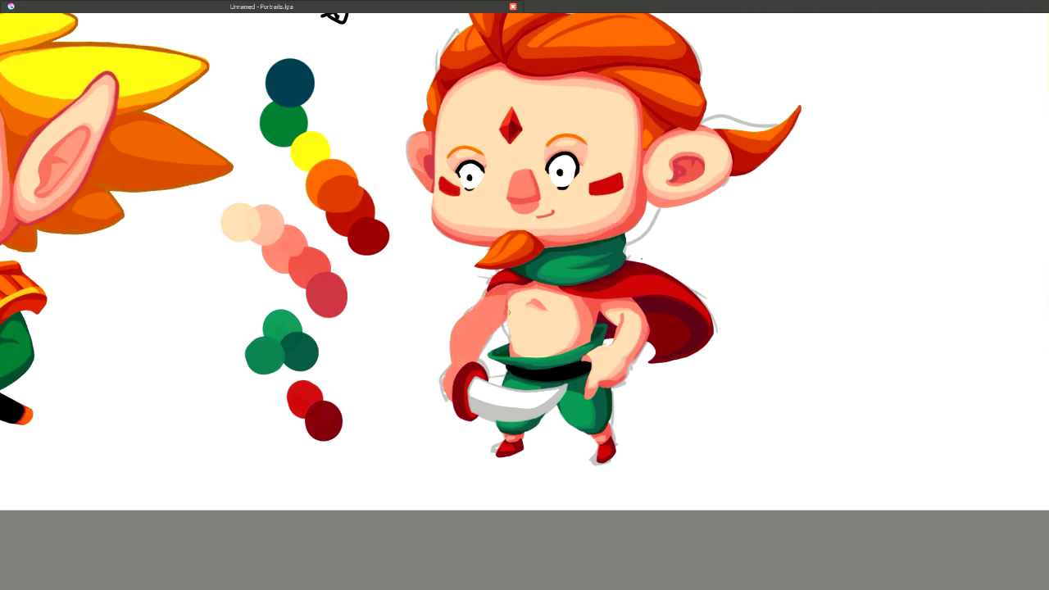
{"action": "key", "text": "Page_Down"}
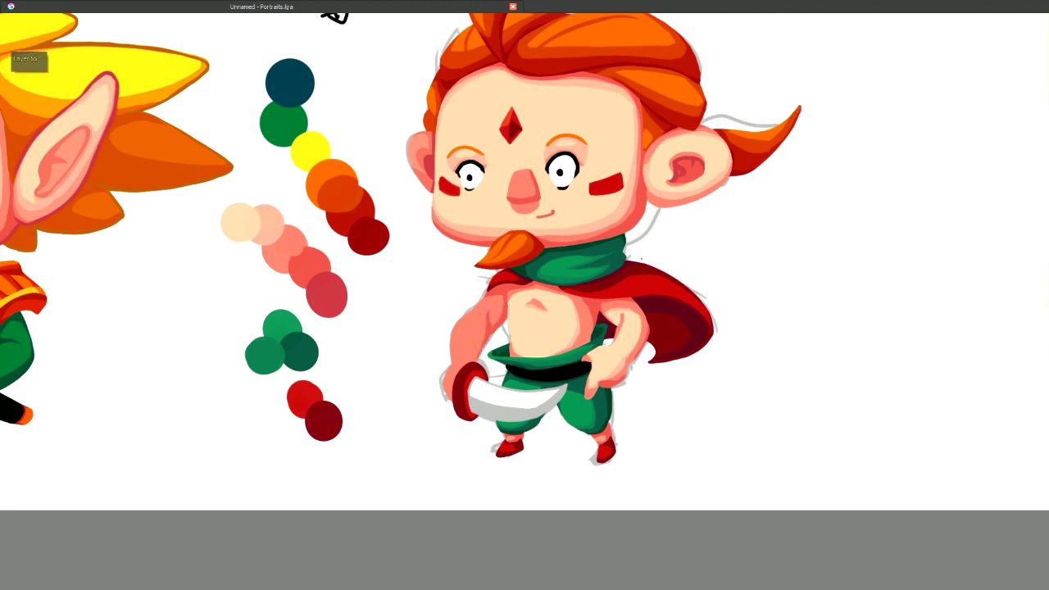
{"action": "key", "text": "Page_Up"}
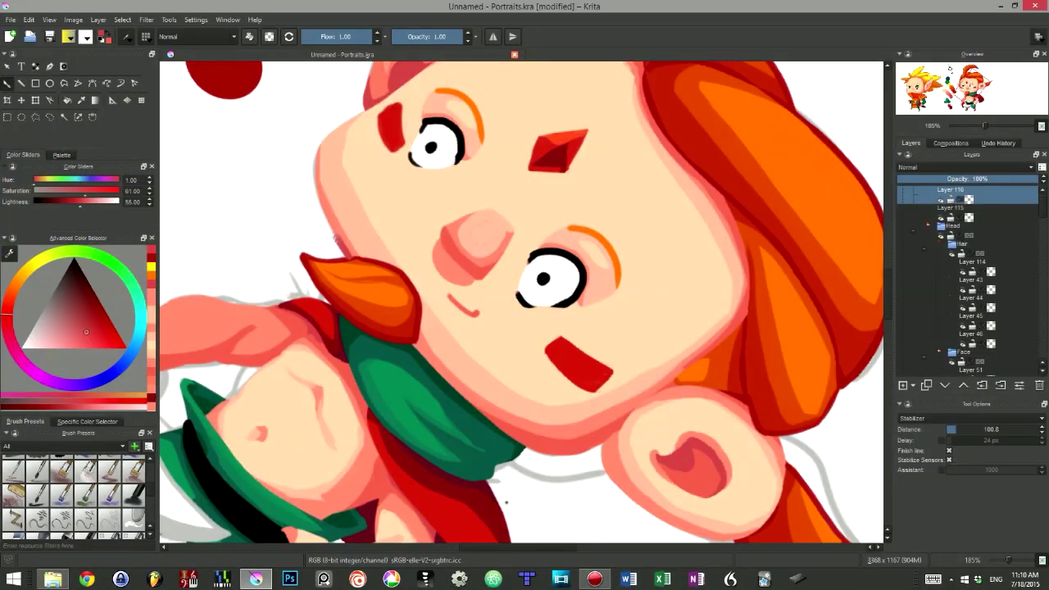
{"action": "mouse_move", "coordinate": [336, 237]}
{"action": "left_mouse_down"}
{"action": "mouse_move", "coordinate": [312, 169]}
{"action": "mouse_move", "coordinate": [349, 117]}
{"action": "mouse_move", "coordinate": [315, 151]}
{"action": "mouse_move", "coordinate": [321, 141]}
{"action": "mouse_move", "coordinate": [313, 190]}
{"action": "mouse_move", "coordinate": [344, 128]}
{"action": "left_mouse_up"}
{"action": "key", "text": "ctrl+z"}
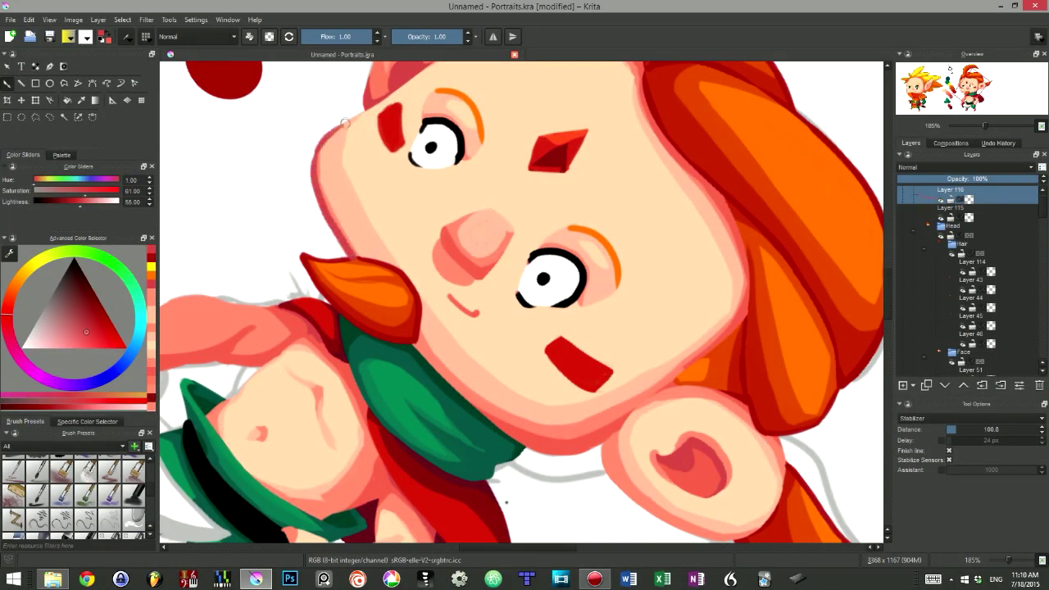
{"action": "left_click_drag", "start_coordinate": [315, 169], "coordinate": [362, 105]}
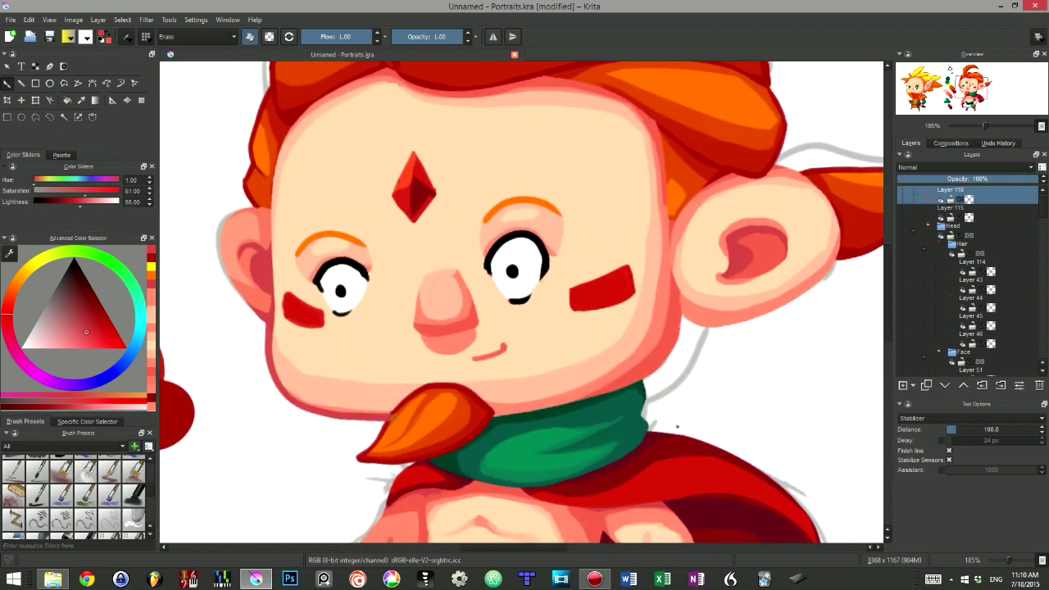
{"action": "key", "text": "e"}
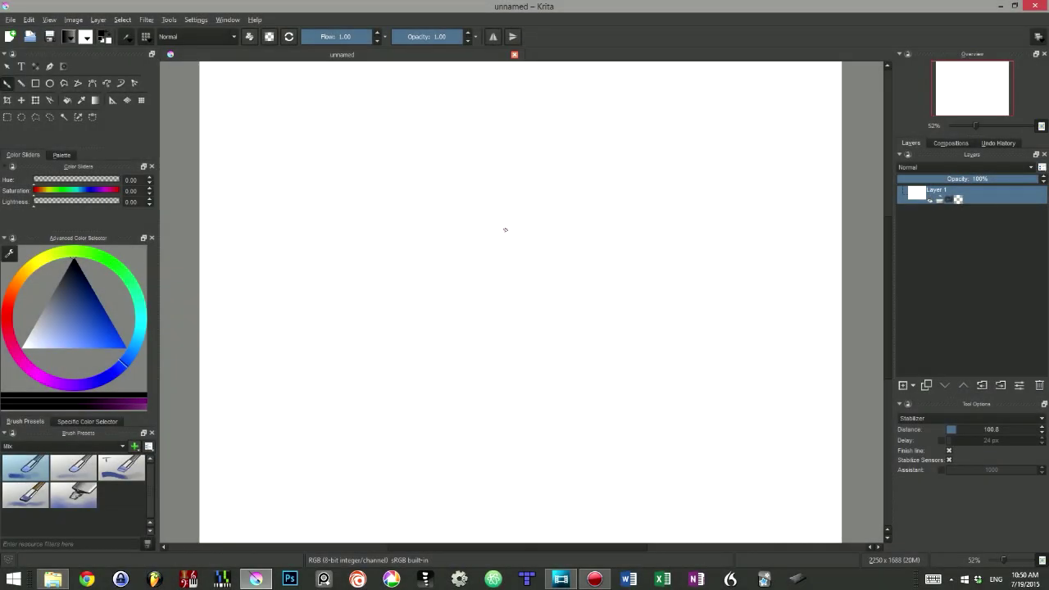
- Change stroke smoothing from Stabilizer to No Smoothing, testing strokes before and after
{"action": "mouse_move", "coordinate": [504, 230]}
{"action": "left_mouse_down"}
{"action": "mouse_move", "coordinate": [474, 287]}
{"action": "mouse_move", "coordinate": [655, 352]}
{"action": "left_mouse_up"}
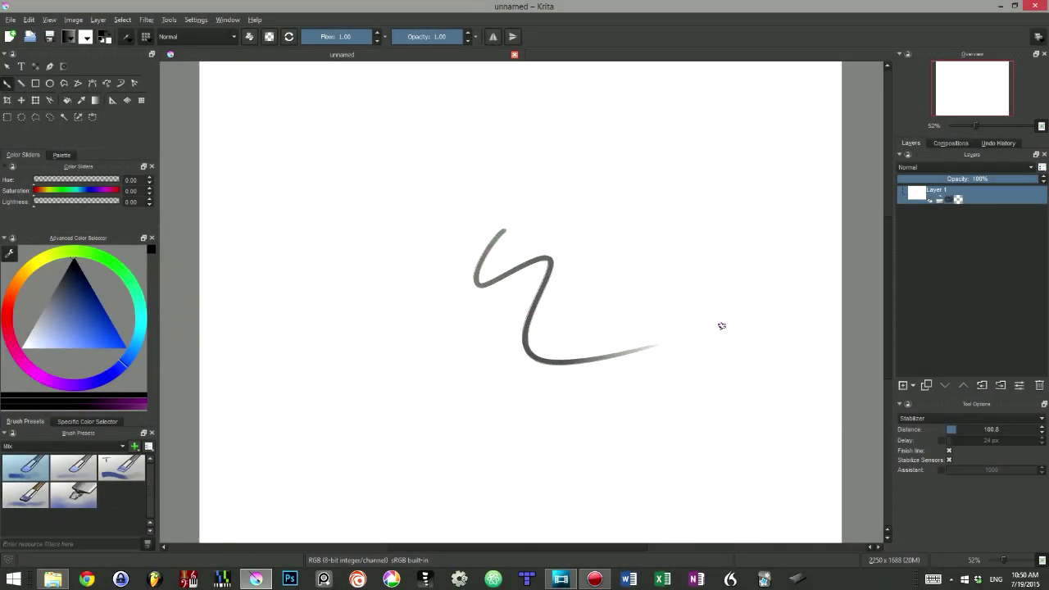
{"action": "key", "text": "ctrl+z"}
{"action": "left_click", "coordinate": [942, 418]}
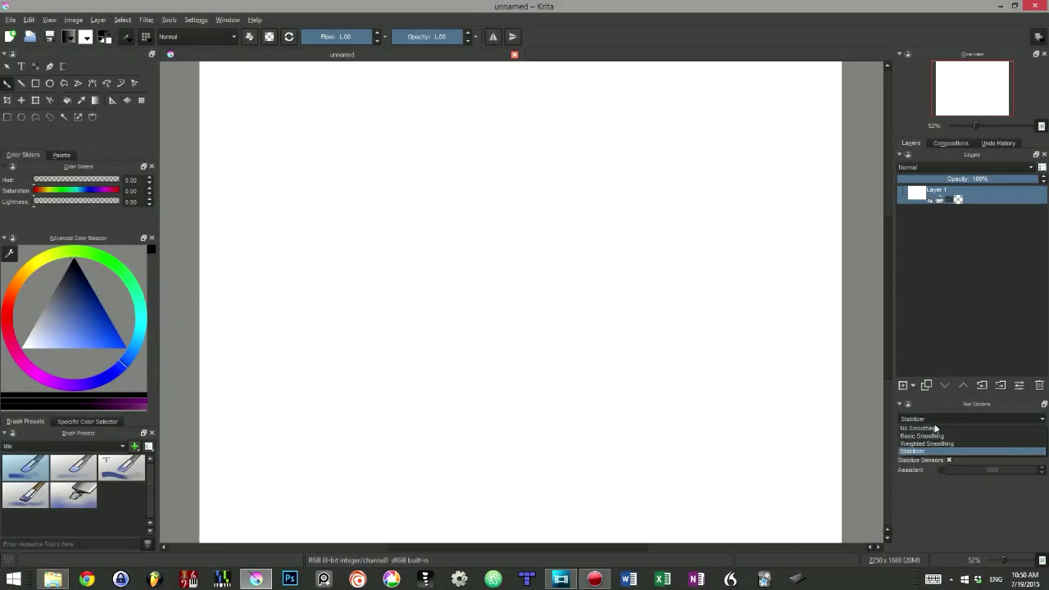
{"action": "left_click", "coordinate": [929, 429]}
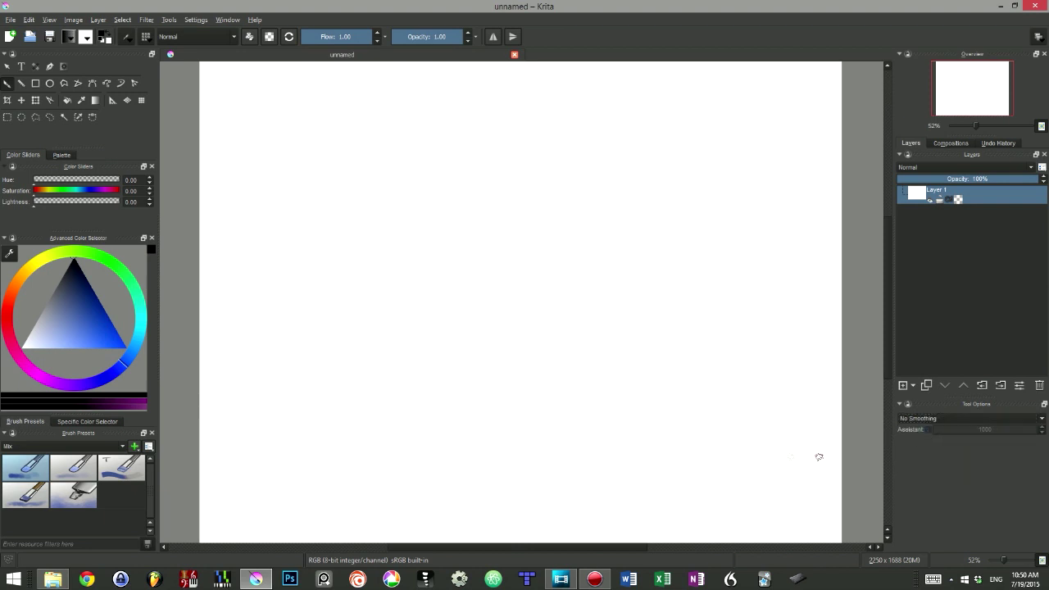
{"action": "mouse_move", "coordinate": [479, 176]}
{"action": "left_mouse_down"}
{"action": "mouse_move", "coordinate": [558, 361]}
{"action": "mouse_move", "coordinate": [544, 401]}
{"action": "left_mouse_up"}
{"action": "mouse_move", "coordinate": [588, 330]}
{"action": "left_mouse_down"}
{"action": "mouse_move", "coordinate": [702, 281]}
{"action": "mouse_move", "coordinate": [495, 430]}
{"action": "left_mouse_up"}
{"action": "key", "text": "ctrl+z"}
{"action": "key", "text": "ctrl+z"}
- On a new layer, sketch the head circle, face guide lines, jaw and both ears
{"action": "key", "text": "Insert"}
{"action": "right_click", "coordinate": [506, 199]}
{"action": "left_click_drag", "start_coordinate": [451, 125], "coordinate": [449, 126]}
{"action": "left_click_drag", "start_coordinate": [426, 140], "coordinate": [398, 182]}
{"action": "mouse_move", "coordinate": [446, 124]}
{"action": "left_mouse_down"}
{"action": "mouse_move", "coordinate": [443, 205]}
{"action": "mouse_move", "coordinate": [422, 230]}
{"action": "left_mouse_up"}
{"action": "left_click_drag", "start_coordinate": [422, 221], "coordinate": [508, 193]}
{"action": "left_click_drag", "start_coordinate": [526, 158], "coordinate": [509, 195]}
{"action": "mouse_move", "coordinate": [408, 176]}
{"action": "left_mouse_down"}
{"action": "mouse_move", "coordinate": [392, 181]}
{"action": "mouse_move", "coordinate": [408, 211]}
{"action": "left_mouse_up"}
{"action": "left_click_drag", "start_coordinate": [385, 195], "coordinate": [401, 201]}
- Sketch the hair tuft, the rest of the face, and the body and legs
{"action": "left_click_drag", "start_coordinate": [449, 121], "coordinate": [455, 145]}
{"action": "left_click_drag", "start_coordinate": [393, 132], "coordinate": [432, 129]}
{"action": "left_click_drag", "start_coordinate": [439, 204], "coordinate": [464, 198]}
{"action": "left_click_drag", "start_coordinate": [456, 226], "coordinate": [501, 344]}
{"action": "left_click_drag", "start_coordinate": [436, 281], "coordinate": [492, 320]}
{"action": "left_click_drag", "start_coordinate": [418, 368], "coordinate": [436, 400]}
- Lasso the lower body and shear it with Free Transform to adjust the pose
{"action": "left_click", "coordinate": [50, 116]}
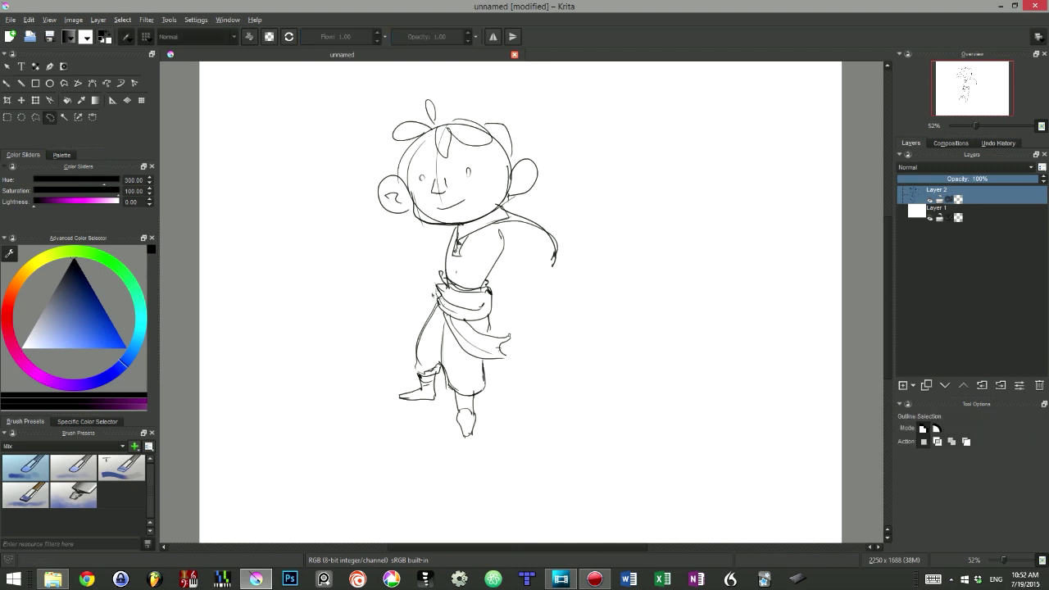
{"action": "mouse_move", "coordinate": [438, 283]}
{"action": "left_mouse_down"}
{"action": "mouse_move", "coordinate": [378, 374]}
{"action": "mouse_move", "coordinate": [536, 376]}
{"action": "mouse_move", "coordinate": [501, 290]}
{"action": "mouse_move", "coordinate": [440, 283]}
{"action": "left_mouse_up"}
{"action": "key", "text": "ctrl+t"}
{"action": "mouse_move", "coordinate": [473, 466]}
{"action": "left_mouse_down"}
{"action": "mouse_move", "coordinate": [563, 447]}
{"action": "mouse_move", "coordinate": [522, 441]}
{"action": "mouse_move", "coordinate": [513, 427]}
{"action": "left_mouse_up"}
{"action": "key", "text": "Return"}
{"action": "key", "text": "ctrl+shift+a"}
{"action": "key", "text": "b"}
- Sketch a curving cape, move the eyes lower and erase the nose and mouth
{"action": "left_click_drag", "start_coordinate": [496, 211], "coordinate": [562, 246]}
{"action": "key", "text": "ctrl+z"}
{"action": "left_click_drag", "start_coordinate": [500, 217], "coordinate": [644, 267]}
{"action": "key", "text": "ctrl+shift+l"}
{"action": "left_click_drag", "start_coordinate": [419, 152], "coordinate": [443, 192]}
{"action": "key", "text": "v"}
{"action": "key", "text": "b"}
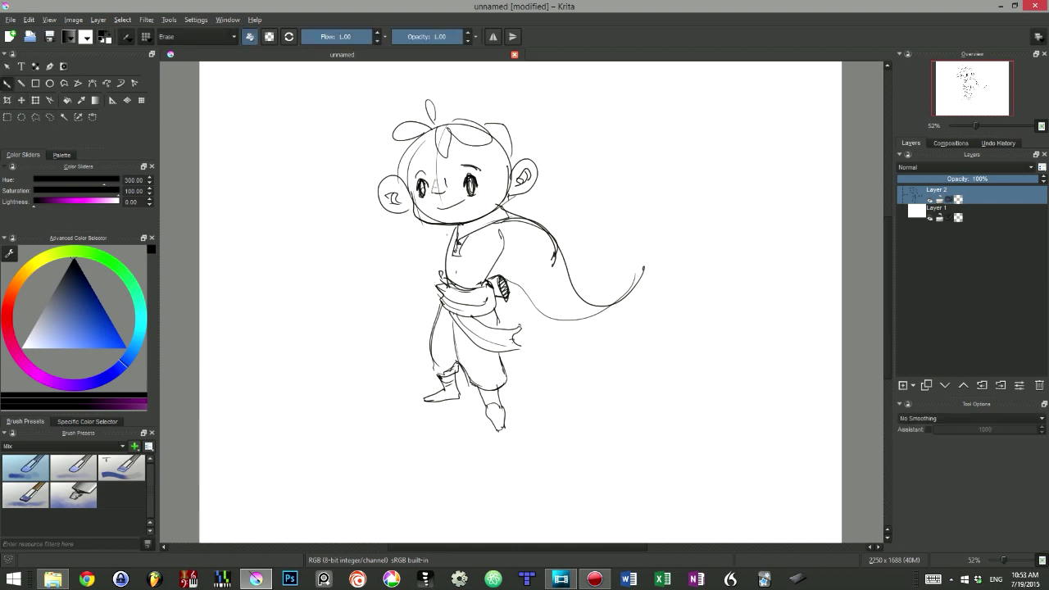
{"action": "mouse_move", "coordinate": [435, 169]}
{"action": "left_mouse_down"}
{"action": "mouse_move", "coordinate": [440, 197]}
{"action": "mouse_move", "coordinate": [471, 207]}
{"action": "left_mouse_up"}
{"action": "key", "text": "e"}
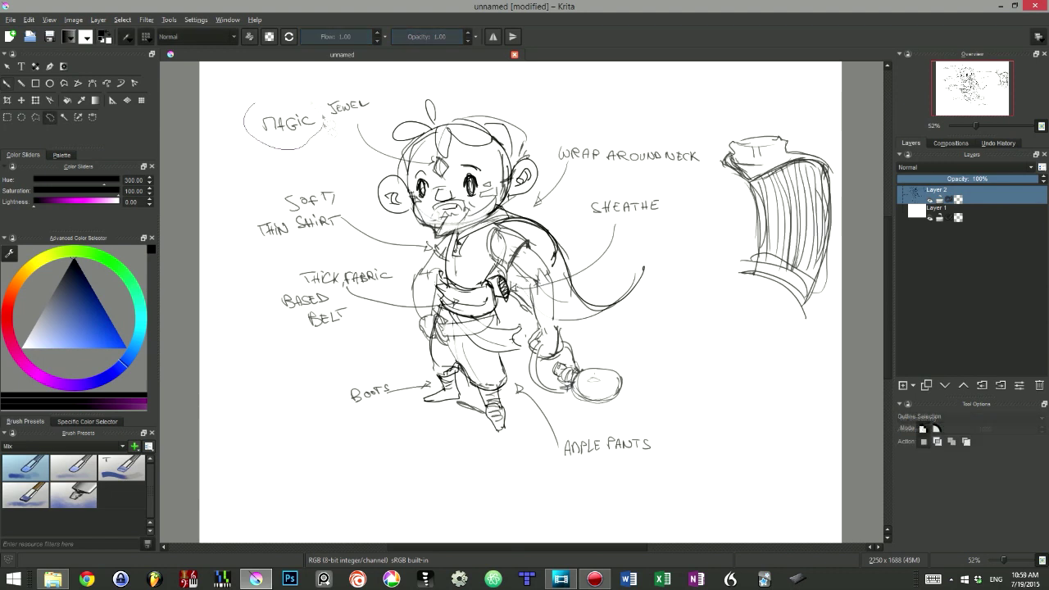
- Move the word MAGIC beside JEWEL and write the label CAPE above the cape study
{"action": "left_click_drag", "start_coordinate": [291, 121], "coordinate": [303, 114]}
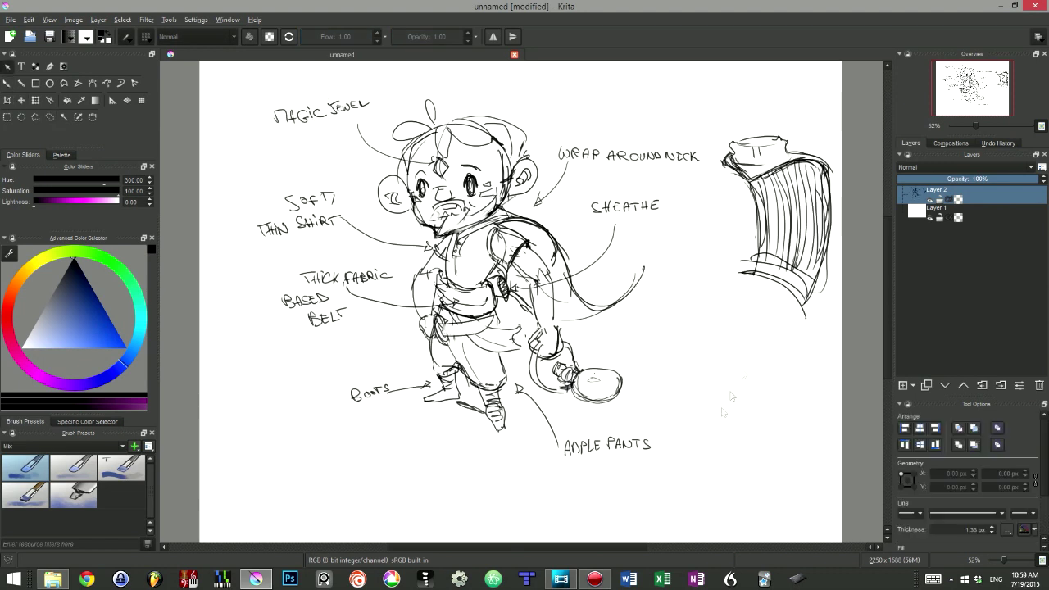
{"action": "key", "text": "ctrl+r"}
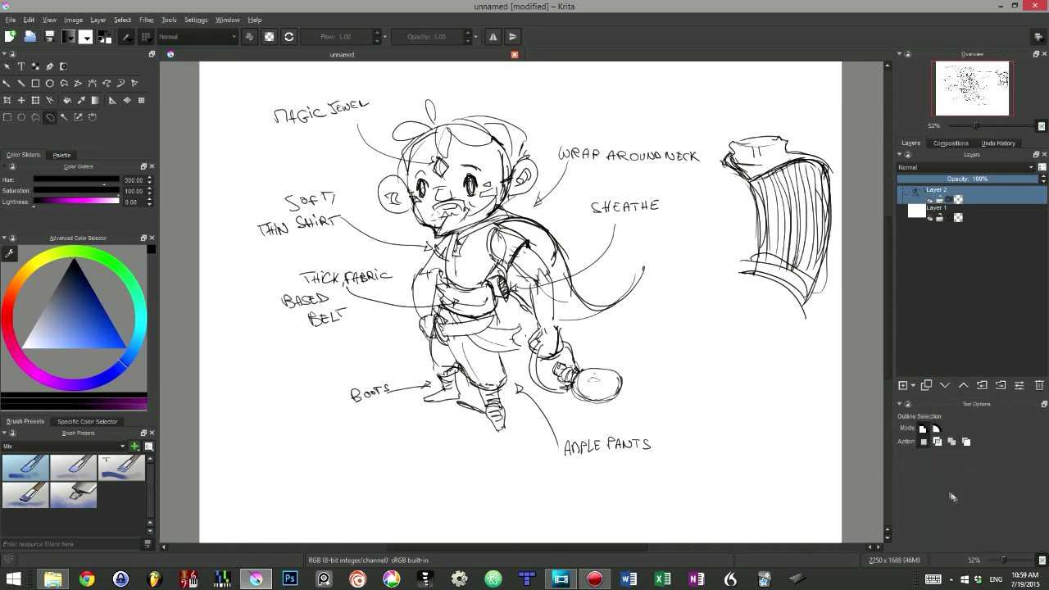
{"action": "key", "text": "b"}
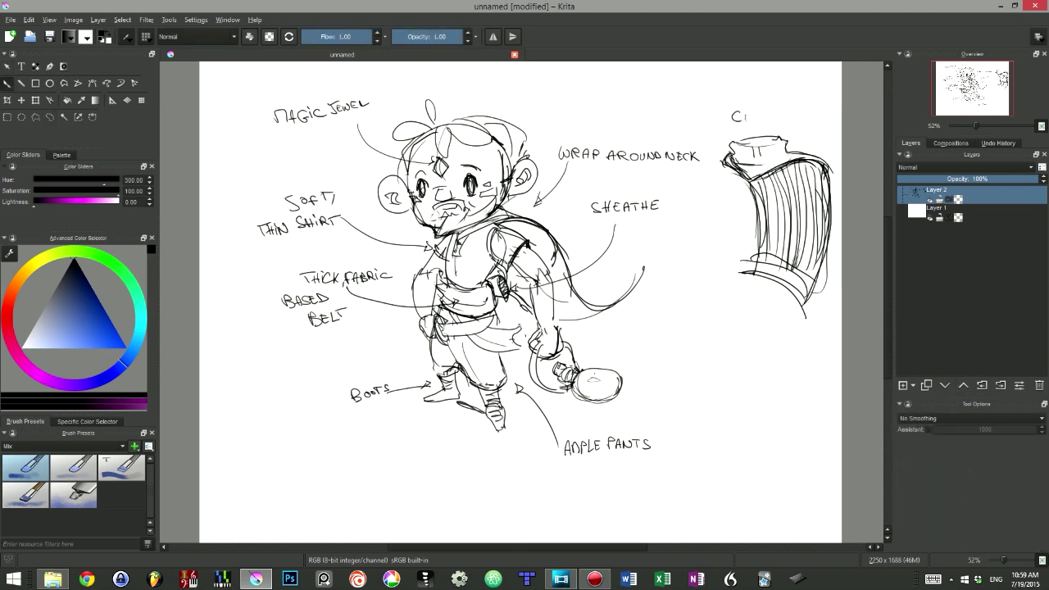
{"action": "left_click_drag", "start_coordinate": [742, 141], "coordinate": [778, 144]}
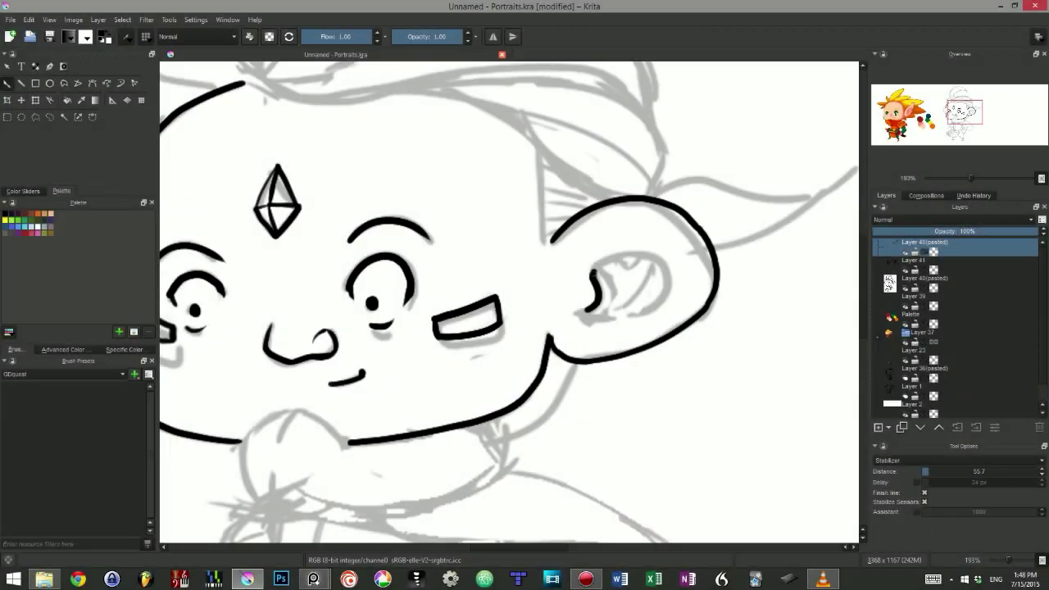
- Ink the ear's inner contour and refine the black lines inside it
{"action": "mouse_move", "coordinate": [595, 264]}
{"action": "left_mouse_down"}
{"action": "mouse_move", "coordinate": [668, 279]}
{"action": "mouse_move", "coordinate": [656, 308]}
{"action": "mouse_move", "coordinate": [587, 313]}
{"action": "mouse_move", "coordinate": [655, 260]}
{"action": "left_mouse_up"}
{"action": "left_click_drag", "start_coordinate": [623, 303], "coordinate": [653, 259]}
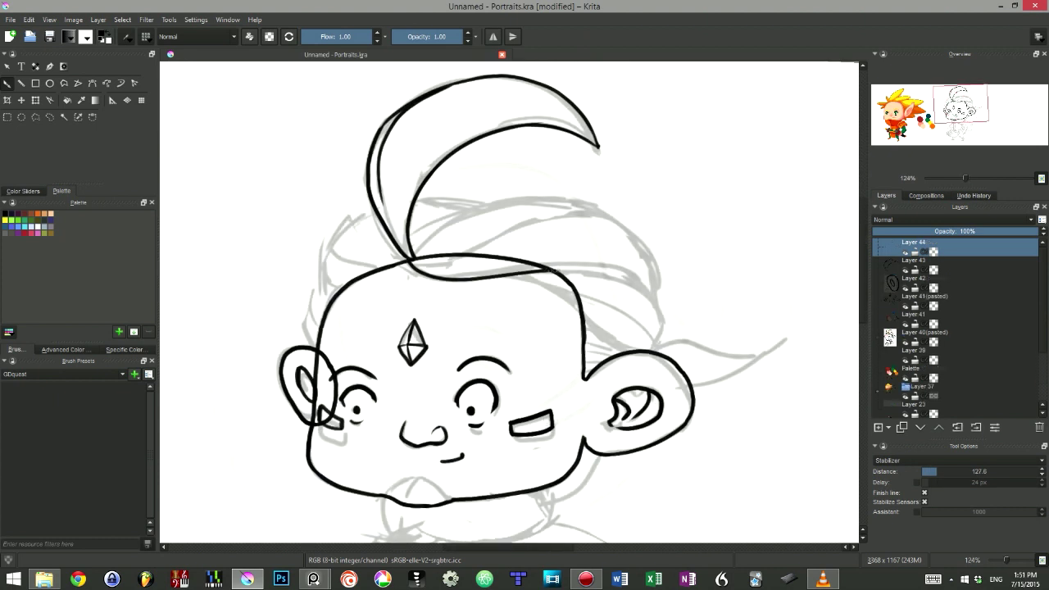
- Ink the top of the head, hair and hairline, and move Layer 45 below Layer 44
{"action": "left_click_drag", "start_coordinate": [402, 259], "coordinate": [656, 296]}
{"action": "mouse_move", "coordinate": [414, 255]}
{"action": "left_mouse_down"}
{"action": "mouse_move", "coordinate": [627, 220]}
{"action": "mouse_move", "coordinate": [659, 298]}
{"action": "left_mouse_up"}
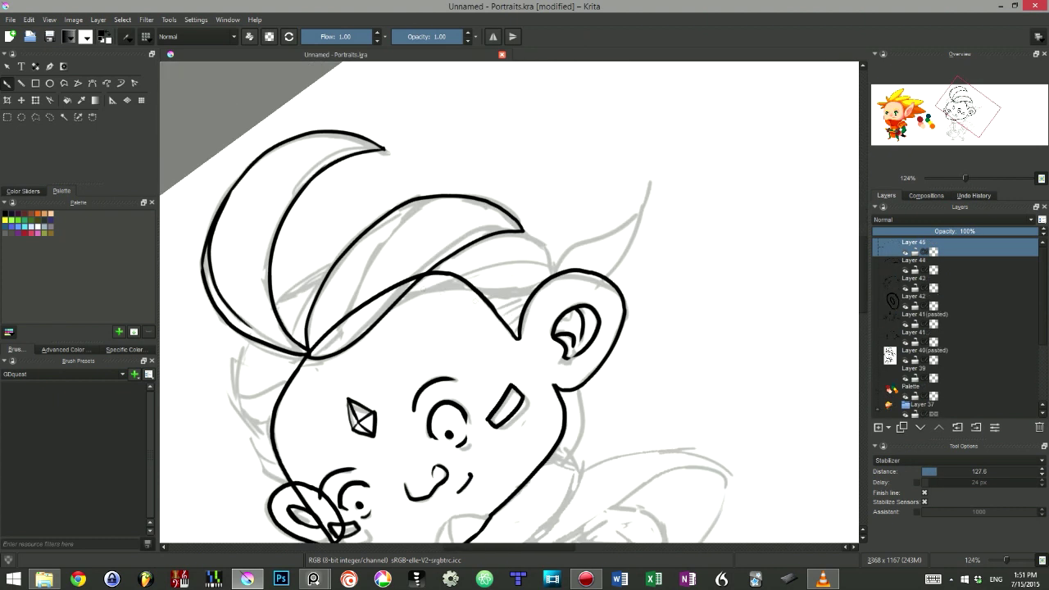
{"action": "mouse_move", "coordinate": [396, 297]}
{"action": "left_mouse_down"}
{"action": "mouse_move", "coordinate": [531, 292]}
{"action": "mouse_move", "coordinate": [548, 246]}
{"action": "mouse_move", "coordinate": [396, 272]}
{"action": "left_mouse_up"}
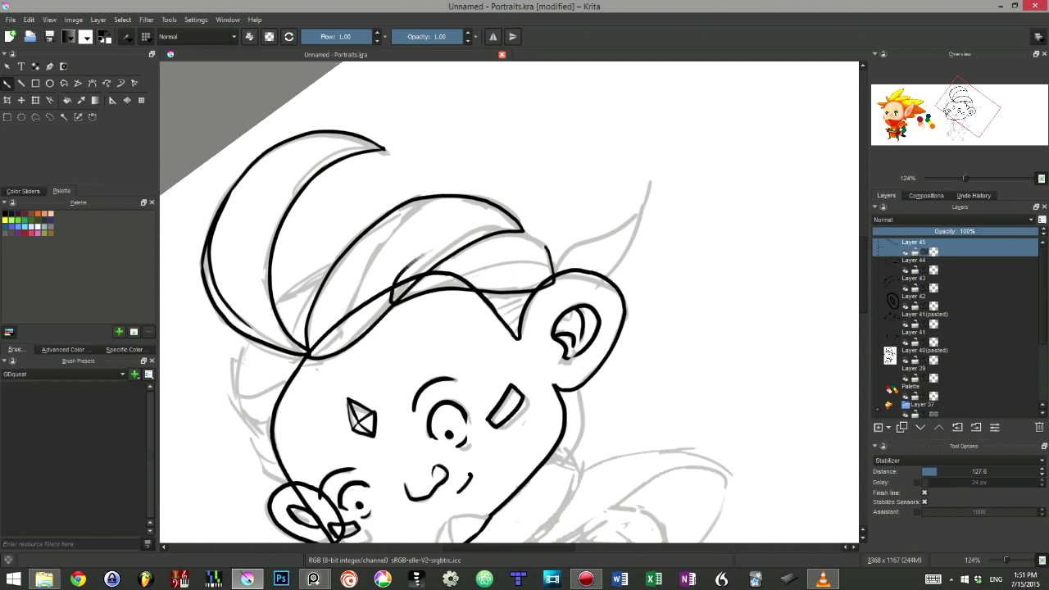
{"action": "key", "text": "4"}
{"action": "key", "text": "4"}
{"action": "key", "text": "4"}
{"action": "key", "text": "4"}
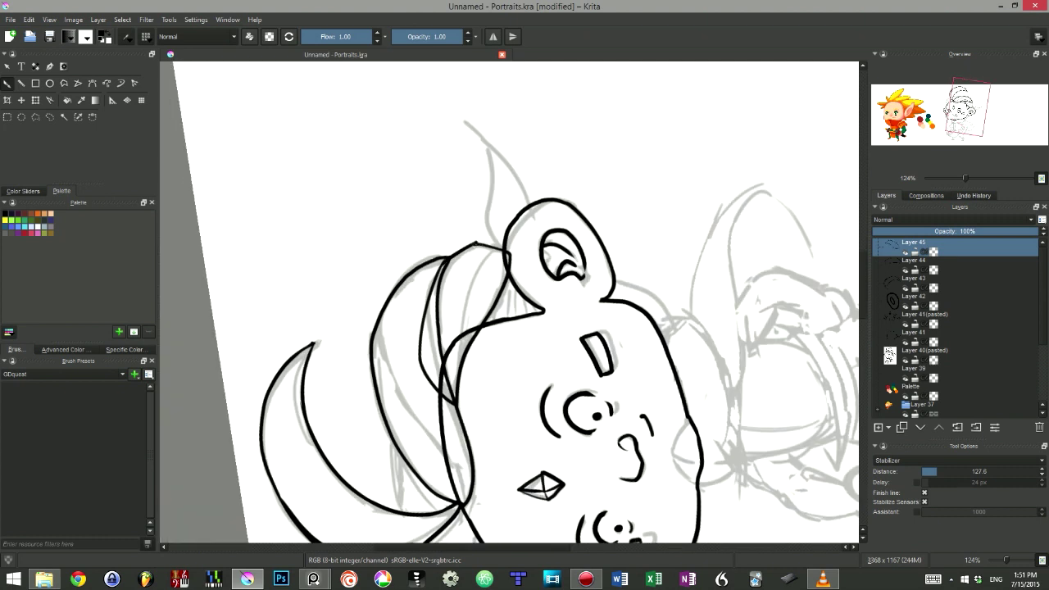
{"action": "key", "text": "6"}
{"action": "key", "text": "6"}
{"action": "key", "text": "6"}
{"action": "key", "text": "6"}
{"action": "left_click_drag", "start_coordinate": [954, 248], "coordinate": [963, 305]}
{"action": "left_click_drag", "start_coordinate": [539, 297], "coordinate": [484, 271]}
- On a new layer, ink a horn-shaped hair tuft and the pointed beard below the chin
{"action": "key", "text": "Insert"}
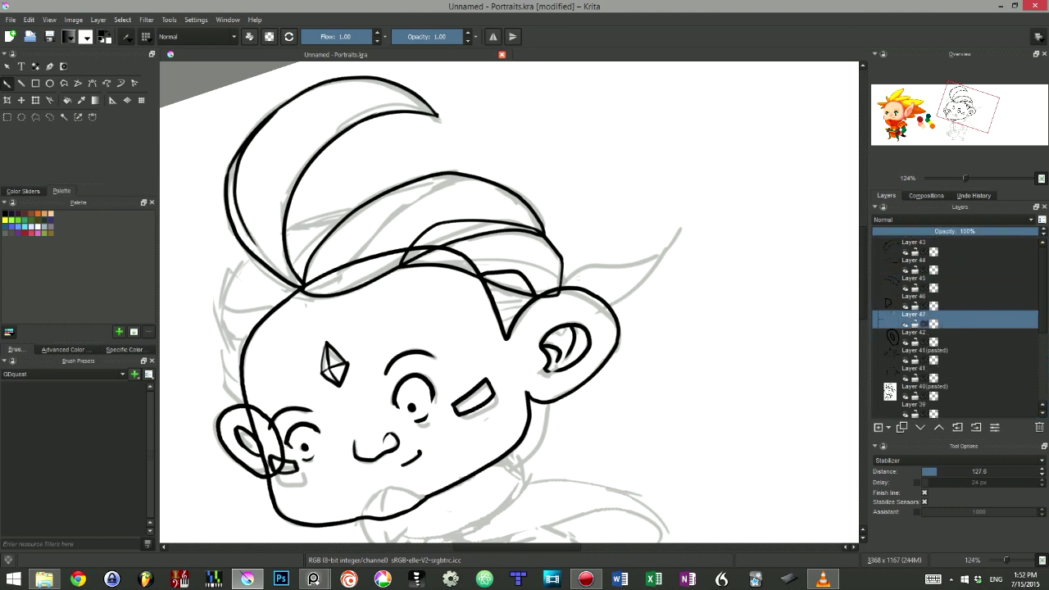
{"action": "mouse_move", "coordinate": [560, 298]}
{"action": "left_mouse_down"}
{"action": "mouse_move", "coordinate": [620, 277]}
{"action": "mouse_move", "coordinate": [677, 224]}
{"action": "mouse_move", "coordinate": [675, 262]}
{"action": "mouse_move", "coordinate": [643, 323]}
{"action": "mouse_move", "coordinate": [567, 319]}
{"action": "left_mouse_up"}
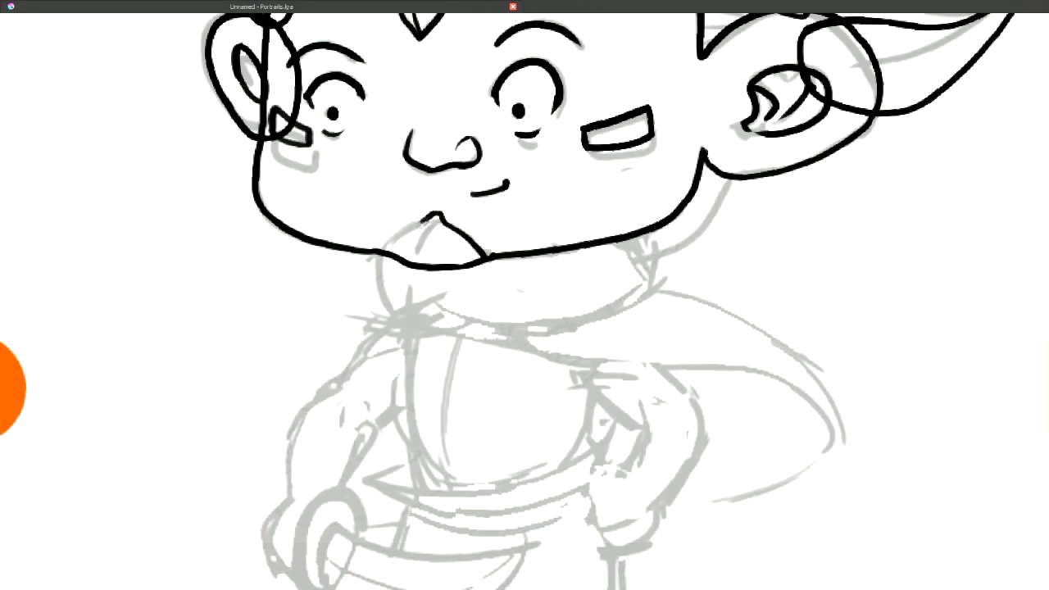
{"action": "mouse_move", "coordinate": [428, 218]}
{"action": "left_mouse_down"}
{"action": "mouse_move", "coordinate": [381, 250]}
{"action": "mouse_move", "coordinate": [380, 322]}
{"action": "mouse_move", "coordinate": [486, 263]}
{"action": "left_mouse_up"}
{"action": "key", "text": "minus"}
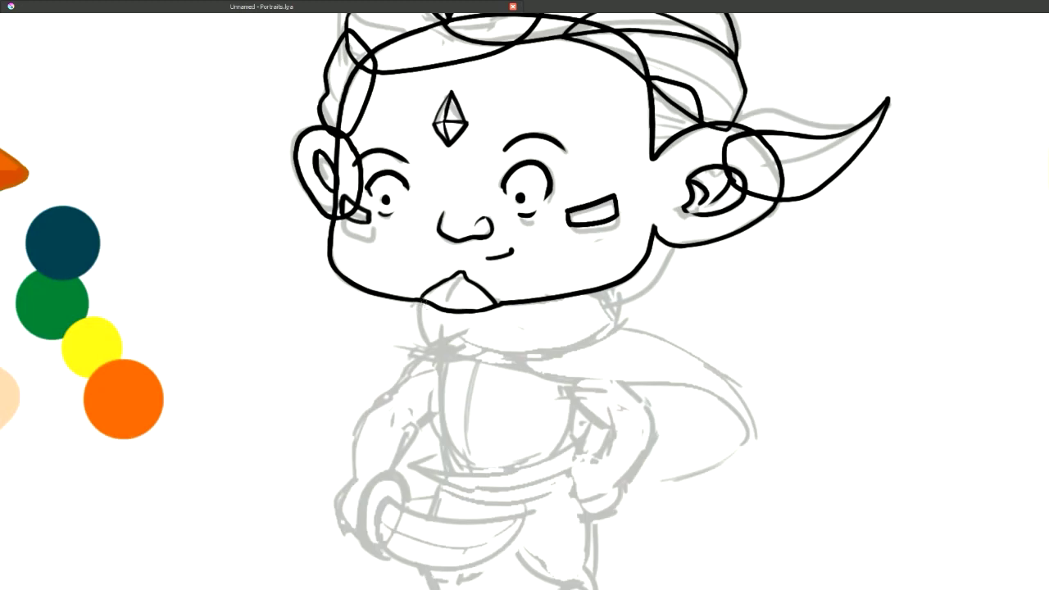
{"action": "mouse_move", "coordinate": [430, 292]}
{"action": "left_mouse_down"}
{"action": "mouse_move", "coordinate": [487, 320]}
{"action": "mouse_move", "coordinate": [495, 308]}
{"action": "left_mouse_up"}
{"action": "left_click_drag", "start_coordinate": [392, 332], "coordinate": [459, 280]}
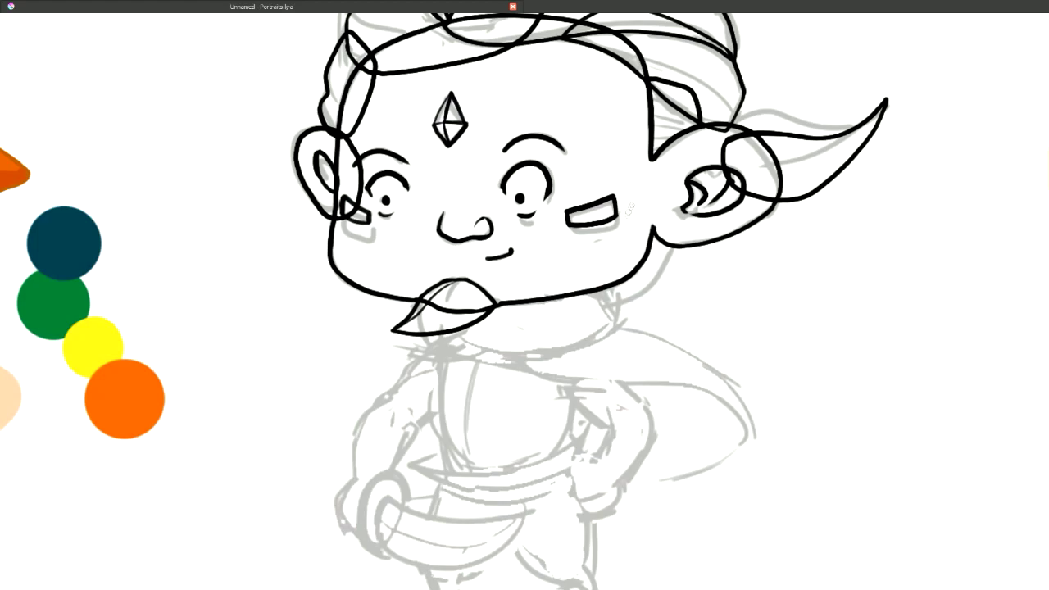
{"action": "left_click_drag", "start_coordinate": [640, 158], "coordinate": [629, 227]}
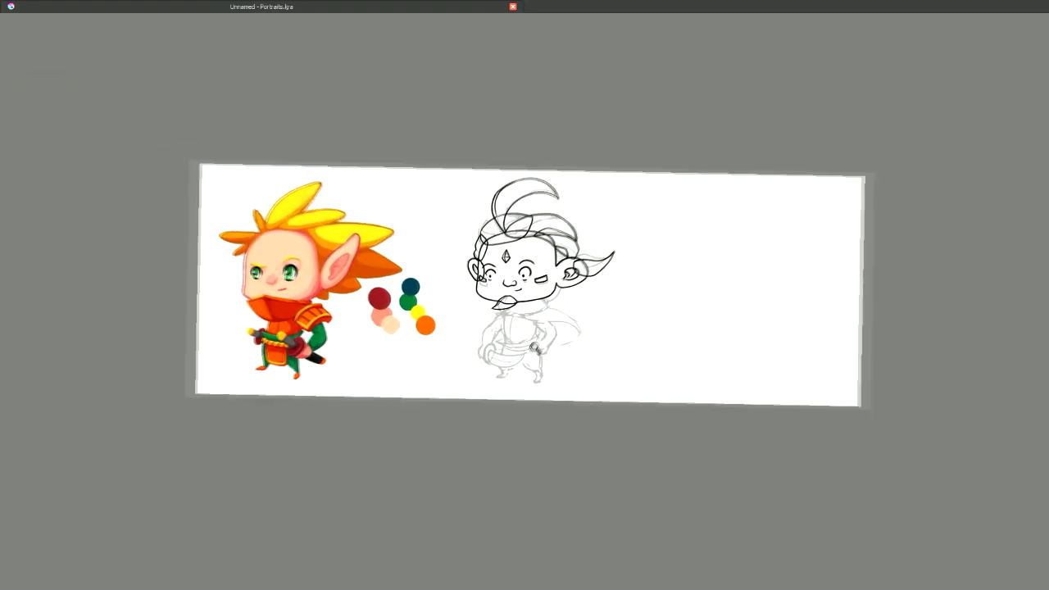
- Leave canvas-only mode, select Layer 51 and reorder it in the layer stack
{"action": "left_click", "coordinate": [616, 322]}
{"action": "key", "text": "Tab"}
{"action": "left_click", "coordinate": [922, 260]}
{"action": "left_click_drag", "start_coordinate": [933, 263], "coordinate": [960, 246]}
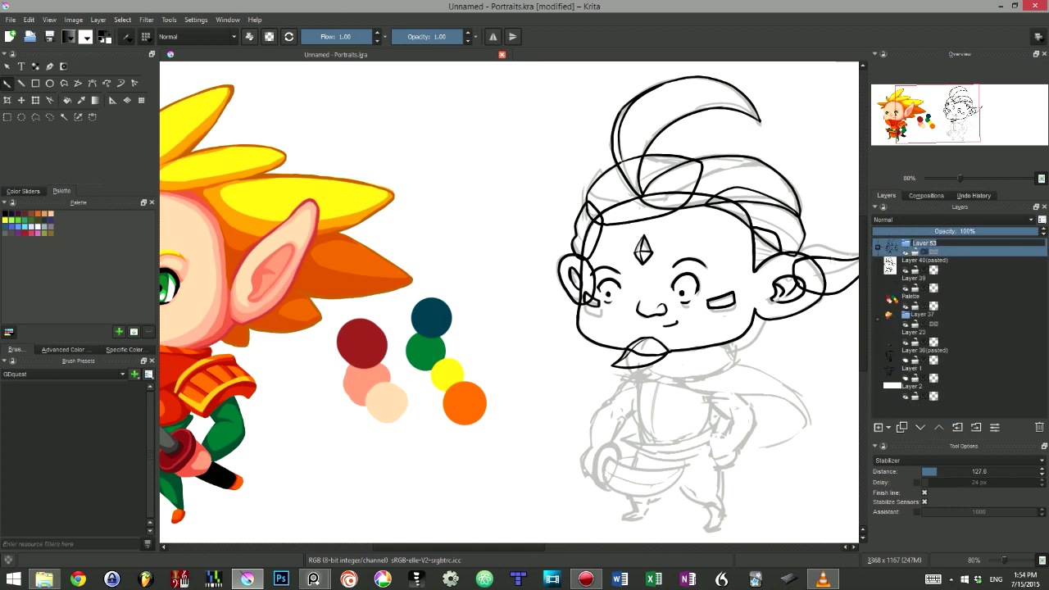
- In canvas-only mode, zoom in and ink the arm from the collar down its left side
{"action": "key", "text": "Tab"}
{"action": "key", "text": "plus"}
{"action": "key", "text": "plus"}
{"action": "key", "text": "plus"}
{"action": "mouse_move", "coordinate": [340, 238]}
{"action": "left_mouse_down"}
{"action": "mouse_move", "coordinate": [291, 291]}
{"action": "mouse_move", "coordinate": [344, 302]}
{"action": "left_mouse_up"}
{"action": "mouse_move", "coordinate": [340, 240]}
{"action": "left_mouse_down"}
{"action": "mouse_move", "coordinate": [365, 233]}
{"action": "mouse_move", "coordinate": [373, 272]}
{"action": "left_mouse_up"}
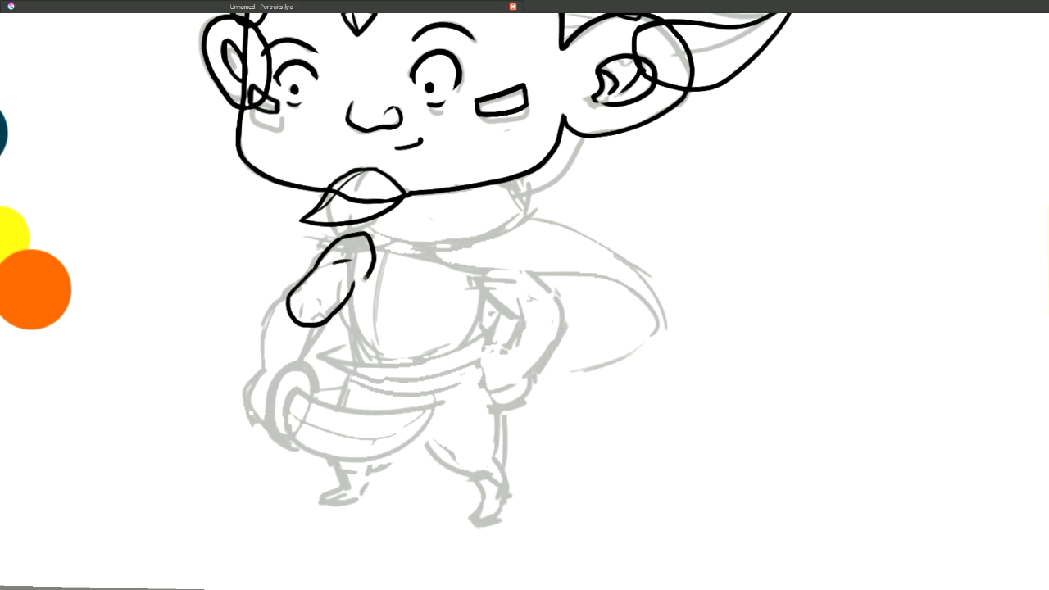
{"action": "mouse_move", "coordinate": [299, 288]}
{"action": "left_mouse_down"}
{"action": "mouse_move", "coordinate": [264, 323]}
{"action": "mouse_move", "coordinate": [262, 366]}
{"action": "mouse_move", "coordinate": [289, 373]}
{"action": "mouse_move", "coordinate": [319, 328]}
{"action": "mouse_move", "coordinate": [327, 259]}
{"action": "mouse_move", "coordinate": [246, 403]}
{"action": "left_mouse_up"}
{"action": "key", "text": "ctrl+z"}
- Ink the loop around the hand and redraw the bottom of the right foot
{"action": "mouse_move", "coordinate": [262, 367]}
{"action": "left_mouse_down"}
{"action": "mouse_move", "coordinate": [279, 428]}
{"action": "mouse_move", "coordinate": [304, 375]}
{"action": "left_mouse_up"}
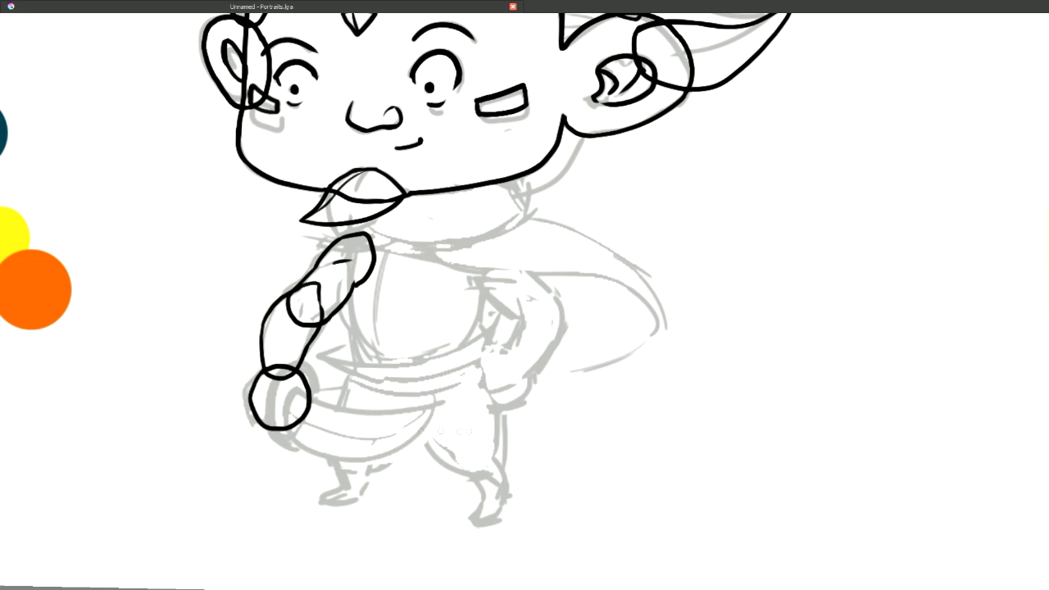
{"action": "scroll", "coordinate": [524, 295], "scroll_direction": "down", "scroll_amount": 3}
{"action": "mouse_move", "coordinate": [297, 294]}
{"action": "left_mouse_down"}
{"action": "mouse_move", "coordinate": [285, 353]}
{"action": "mouse_move", "coordinate": [335, 313]}
{"action": "mouse_move", "coordinate": [288, 360]}
{"action": "mouse_move", "coordinate": [329, 322]}
{"action": "left_mouse_up"}
{"action": "key", "text": "ctrl+z"}
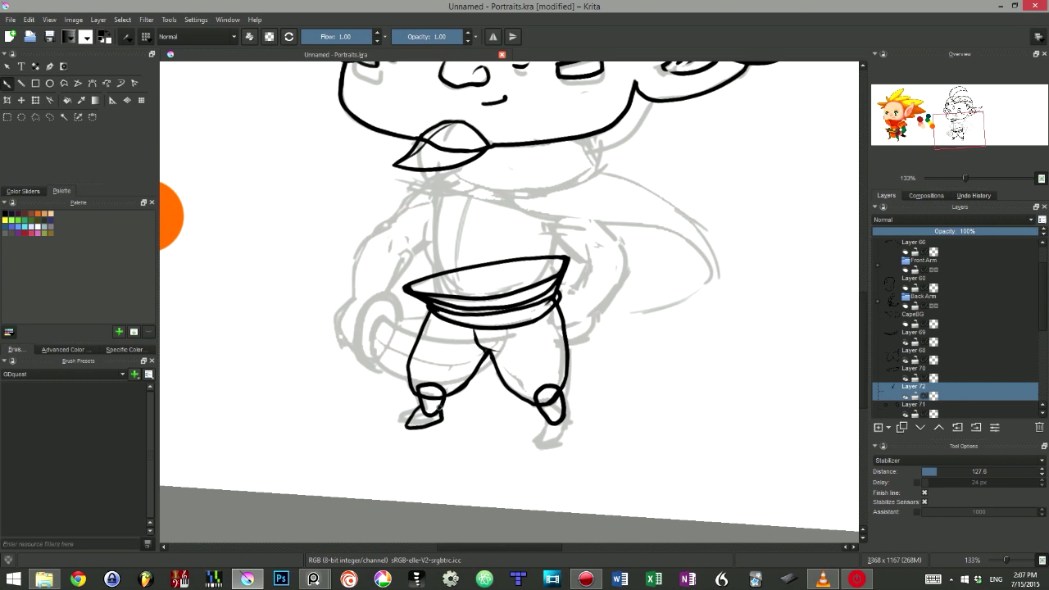
{"action": "key", "text": "ctrl+z"}
{"action": "left_click_drag", "start_coordinate": [550, 419], "coordinate": [543, 445]}
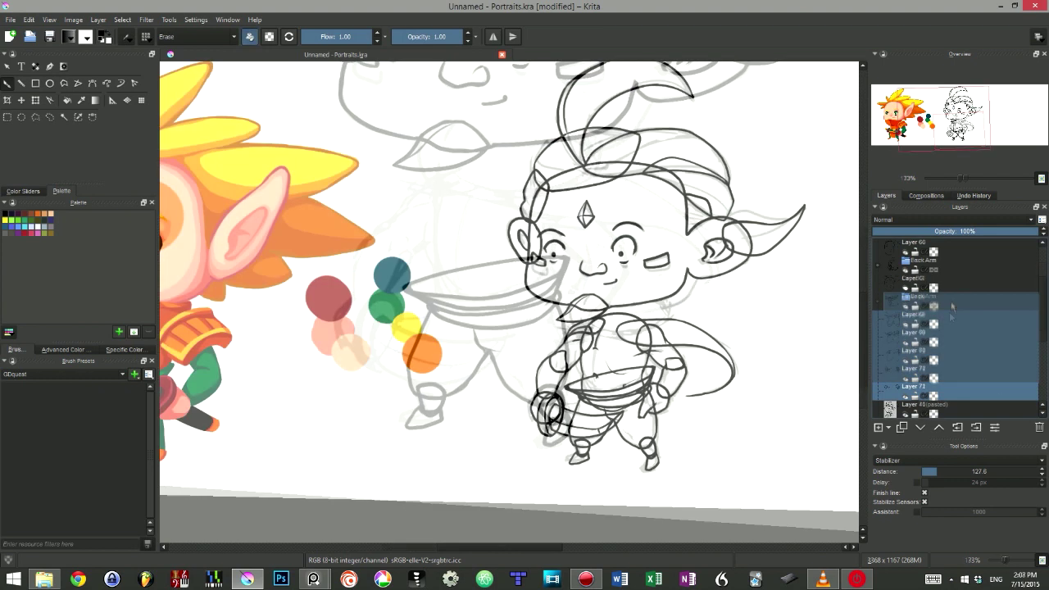
{"action": "scroll", "coordinate": [955, 328], "scroll_direction": "up", "scroll_amount": 3}
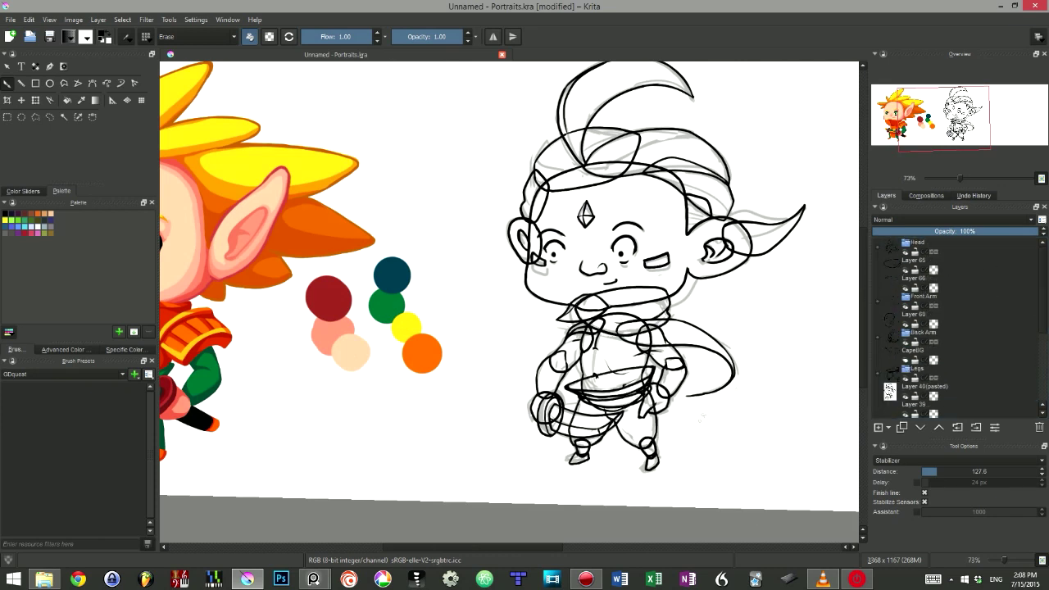
{"action": "left_click_drag", "start_coordinate": [623, 278], "coordinate": [529, 296]}
{"action": "scroll", "coordinate": [627, 398], "scroll_direction": "down", "scroll_amount": 2}
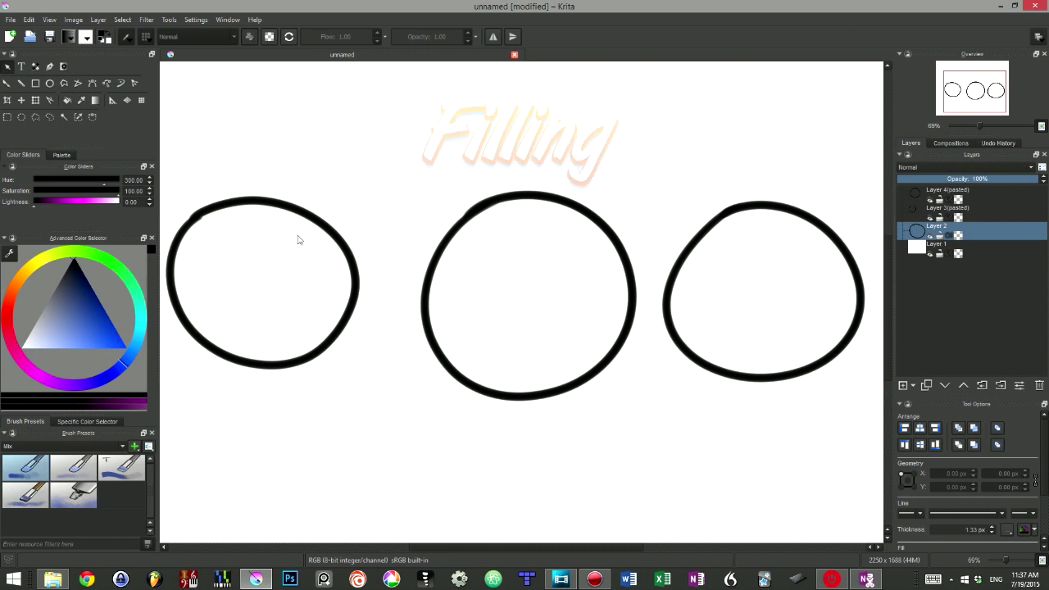
- Set the Fill tool to Preserve Alpha, 3 px grow selection and Limit to current layer
{"action": "left_click", "coordinate": [68, 100]}
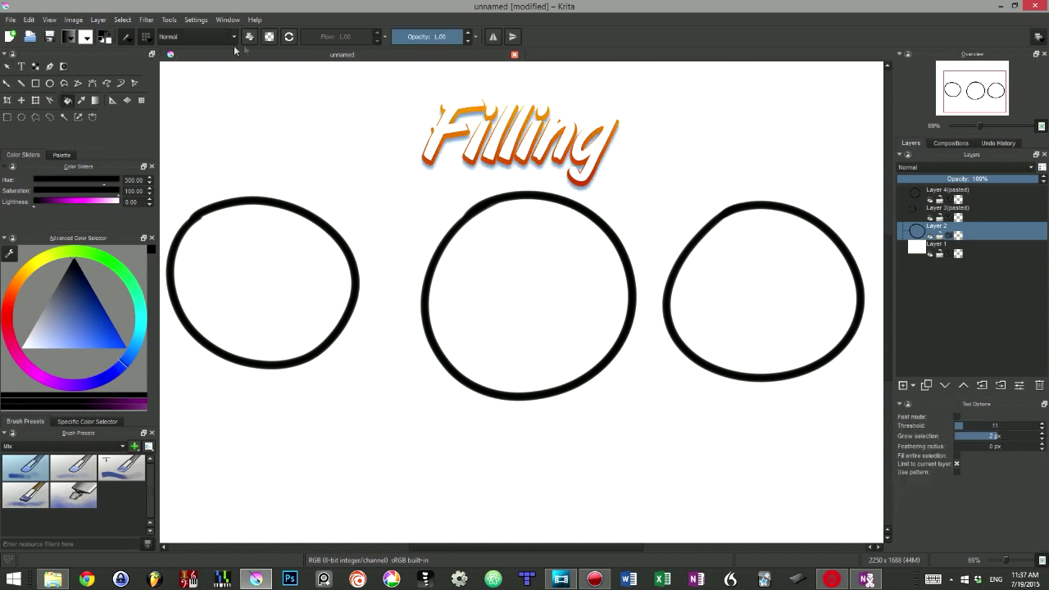
{"action": "left_click", "coordinate": [269, 36]}
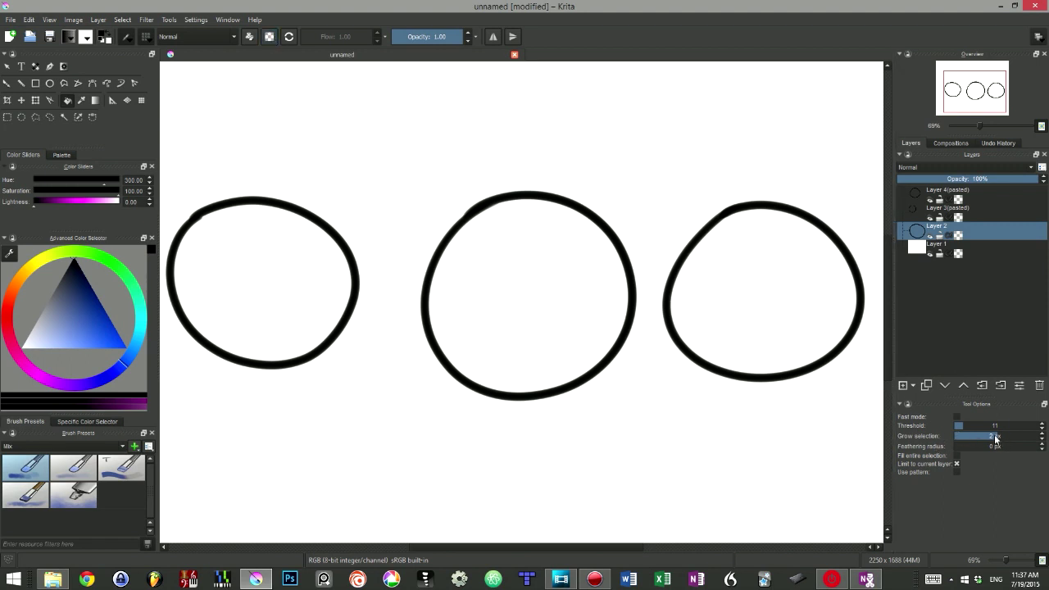
{"action": "left_click_drag", "start_coordinate": [995, 439], "coordinate": [999, 440]}
{"action": "left_click", "coordinate": [956, 464]}
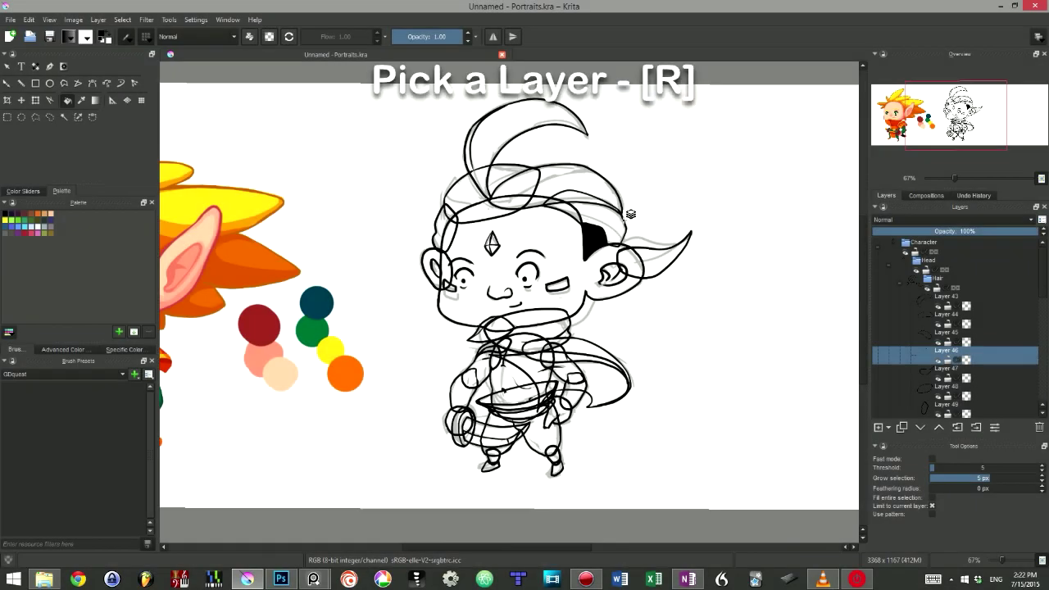
- Fill each hair section and the top hair crescent on their own line layers
{"action": "key", "text": "r"}
{"action": "left_click", "coordinate": [628, 217]}
{"action": "left_click", "coordinate": [623, 201]}
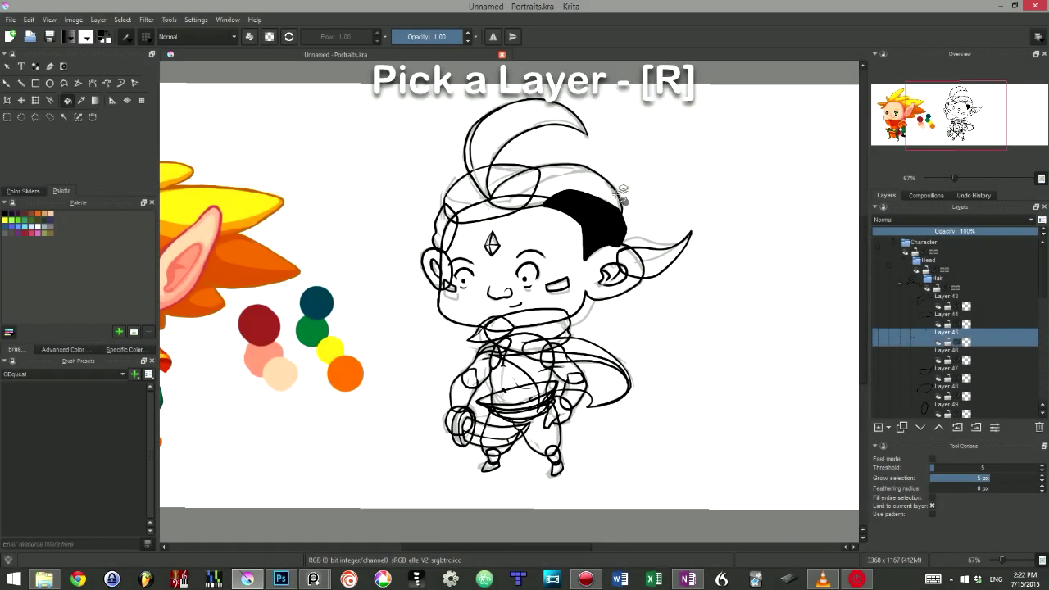
{"action": "left_click", "coordinate": [622, 199]}
{"action": "left_click", "coordinate": [590, 194]}
{"action": "left_click", "coordinate": [512, 174]}
{"action": "left_click", "coordinate": [510, 168]}
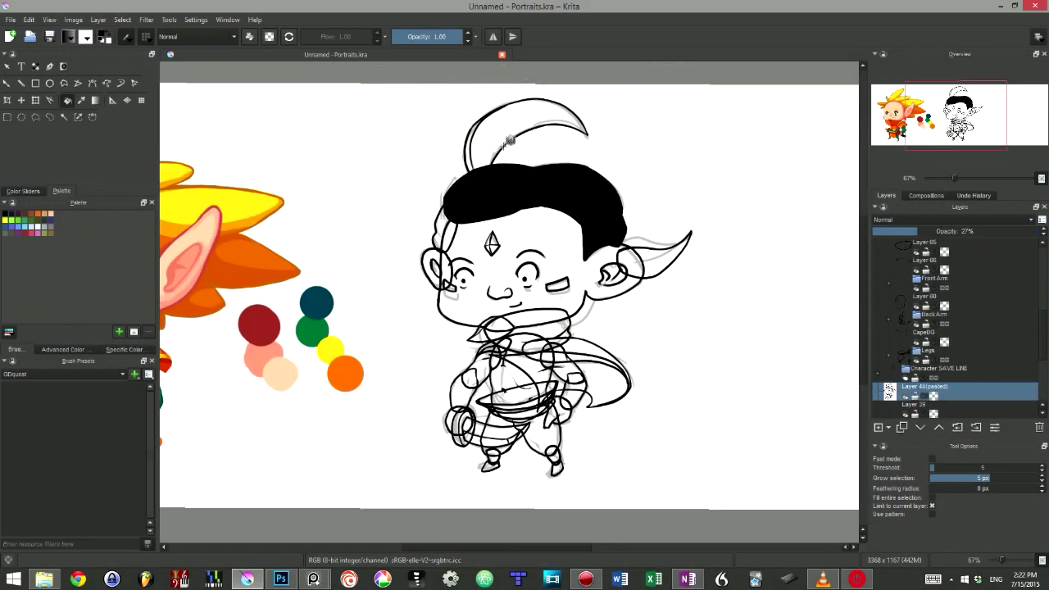
{"action": "left_click", "coordinate": [510, 142]}
{"action": "left_click", "coordinate": [510, 142]}
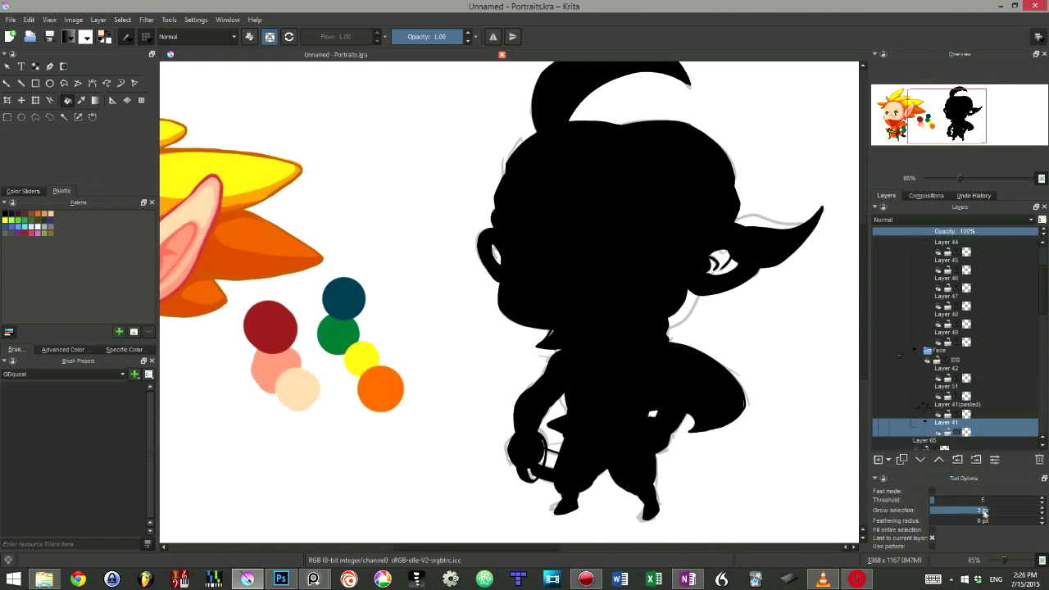
- Reset fill growth to 0 px, then erase overflow on Layer 56
{"action": "left_click", "coordinate": [984, 511]}
{"action": "type", "text": "0"}
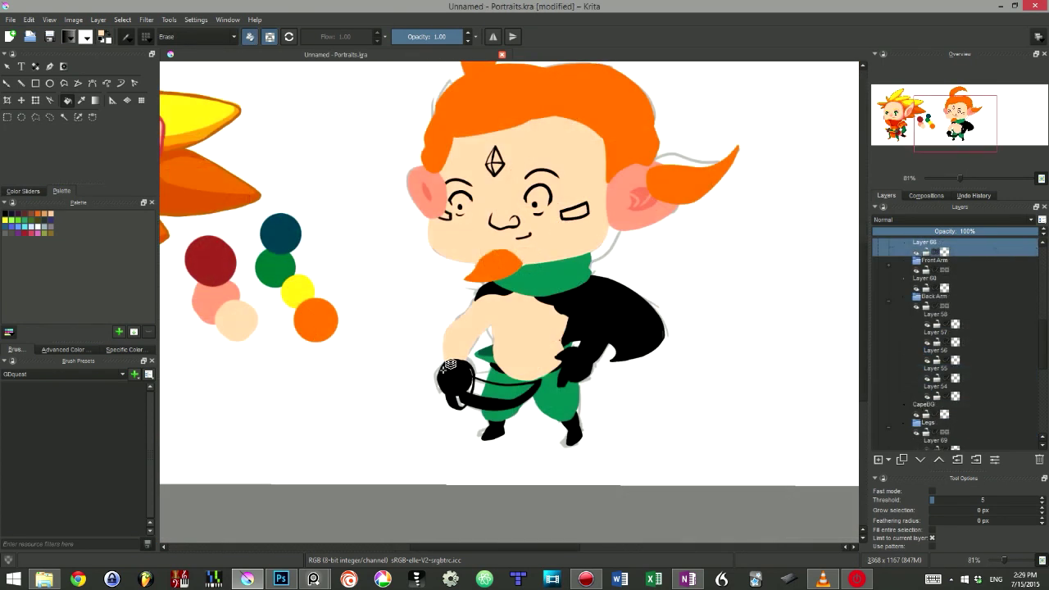
{"action": "left_click", "coordinate": [459, 373]}
{"action": "key", "text": "e"}
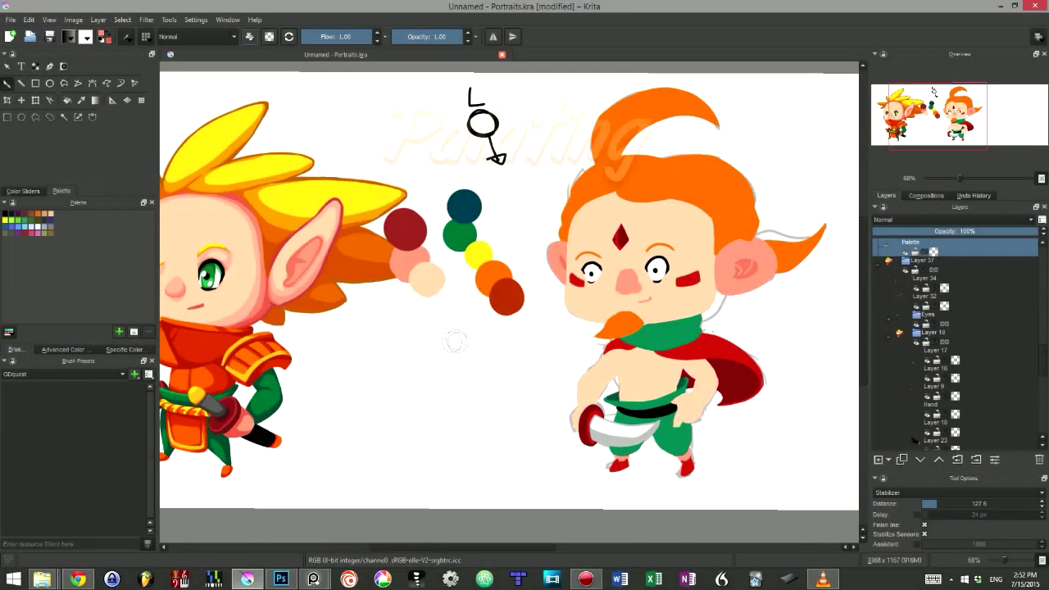
- Add pink and light-pink skin dots sampled from the reference elf to the palette
{"action": "left_click", "coordinate": [436, 347]}
{"action": "left_click", "coordinate": [455, 365]}
{"action": "left_click", "coordinate": [261, 302], "text": "ctrl"}
{"action": "left_click", "coordinate": [426, 338], "text": "ctrl"}
{"action": "left_click", "coordinate": [261, 301], "text": "ctrl"}
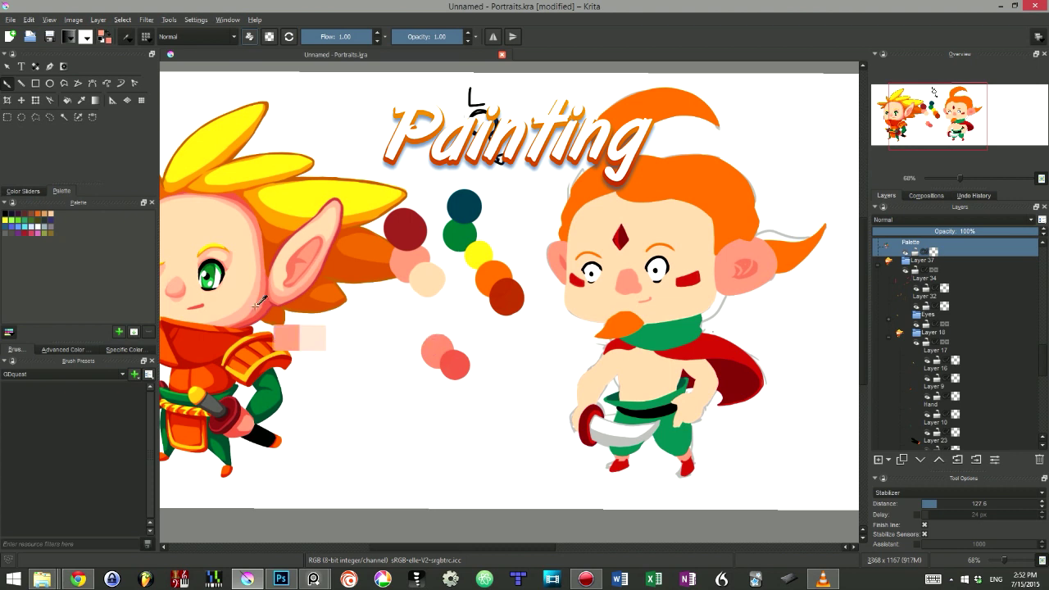
{"action": "left_click", "coordinate": [422, 333]}
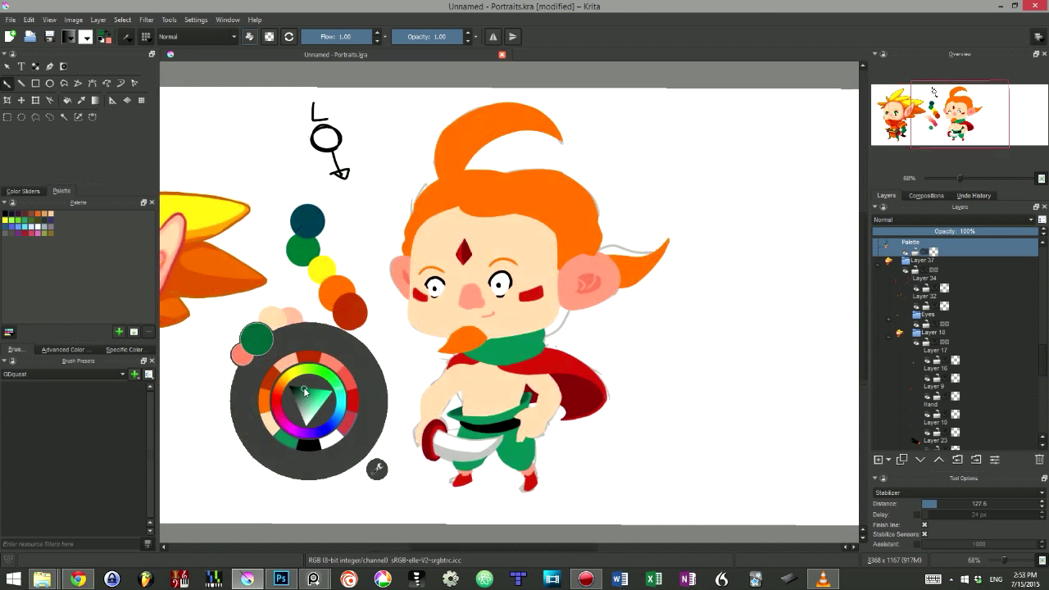
- Add a dark-green dot, plus red and dark-red dots sampled from the cape
{"action": "left_click", "coordinate": [304, 392]}
{"action": "left_click", "coordinate": [461, 408]}
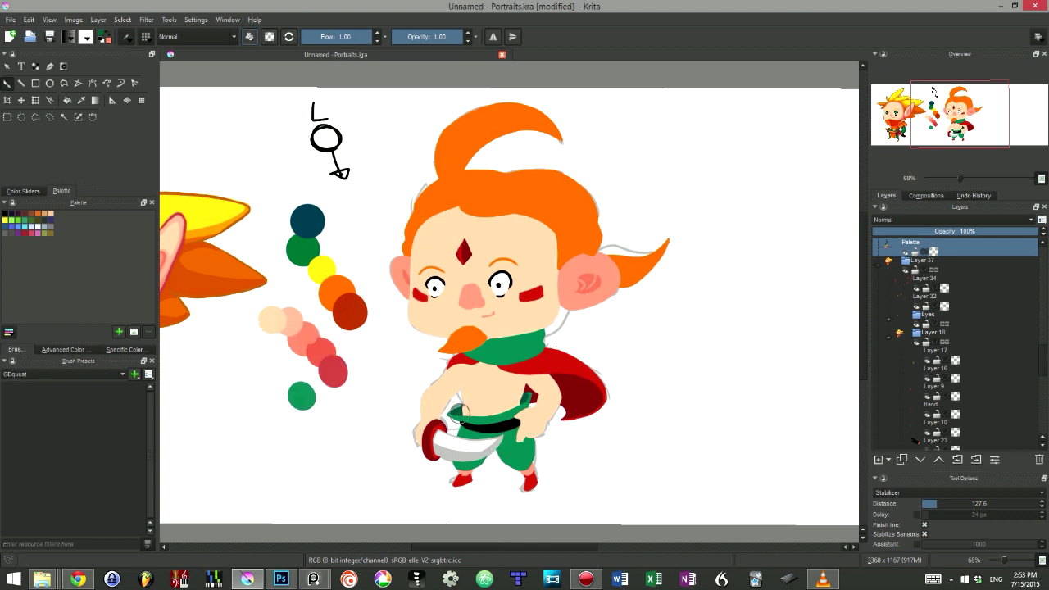
{"action": "left_click", "coordinate": [313, 412]}
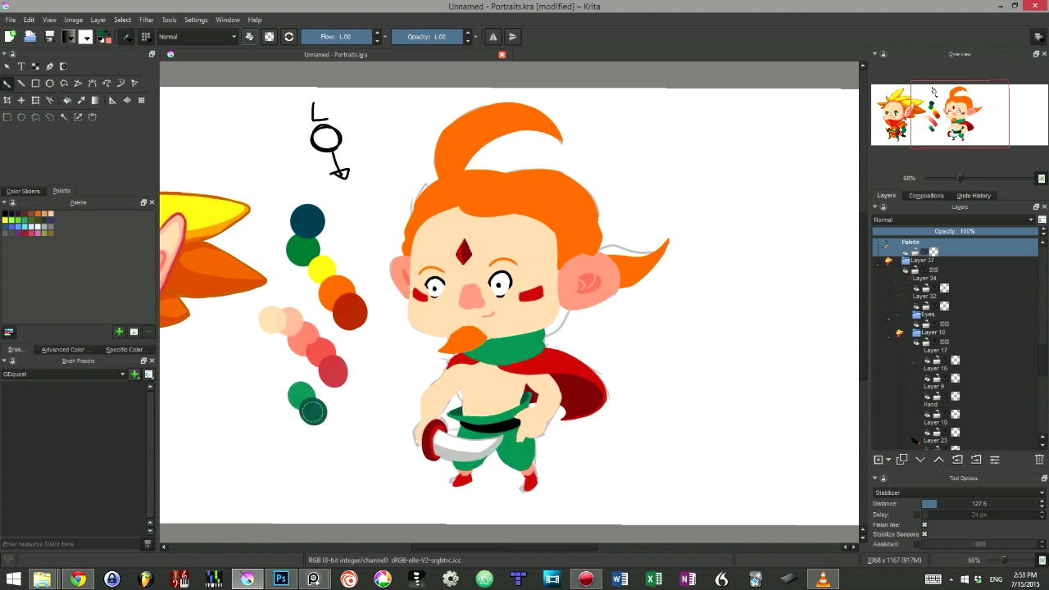
{"action": "left_click", "coordinate": [577, 395], "text": "ctrl"}
{"action": "left_click", "coordinate": [317, 445]}
{"action": "left_click", "coordinate": [330, 460]}
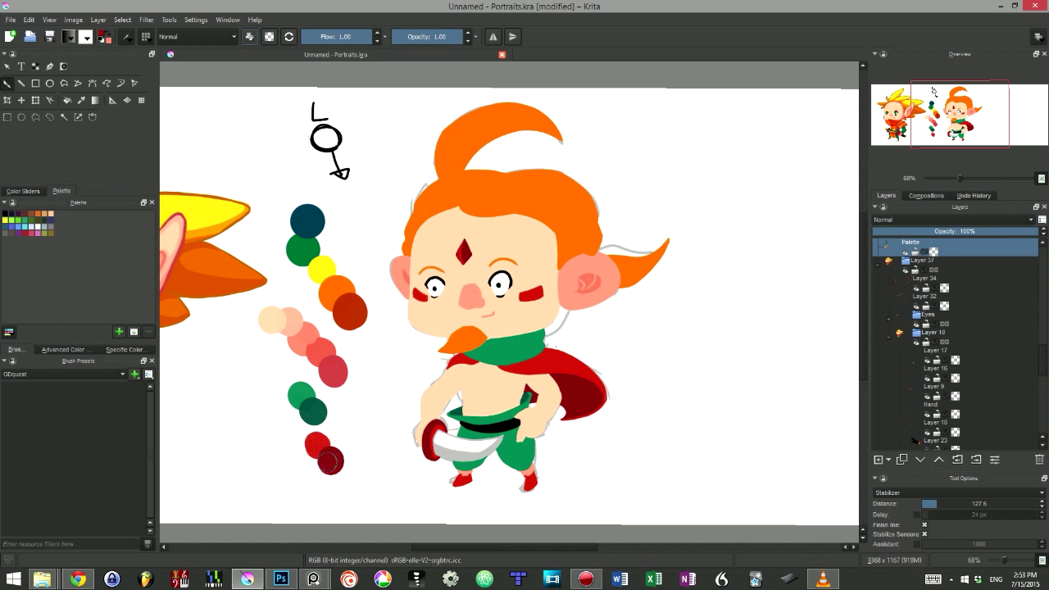
{"action": "key", "text": "Page_Up"}
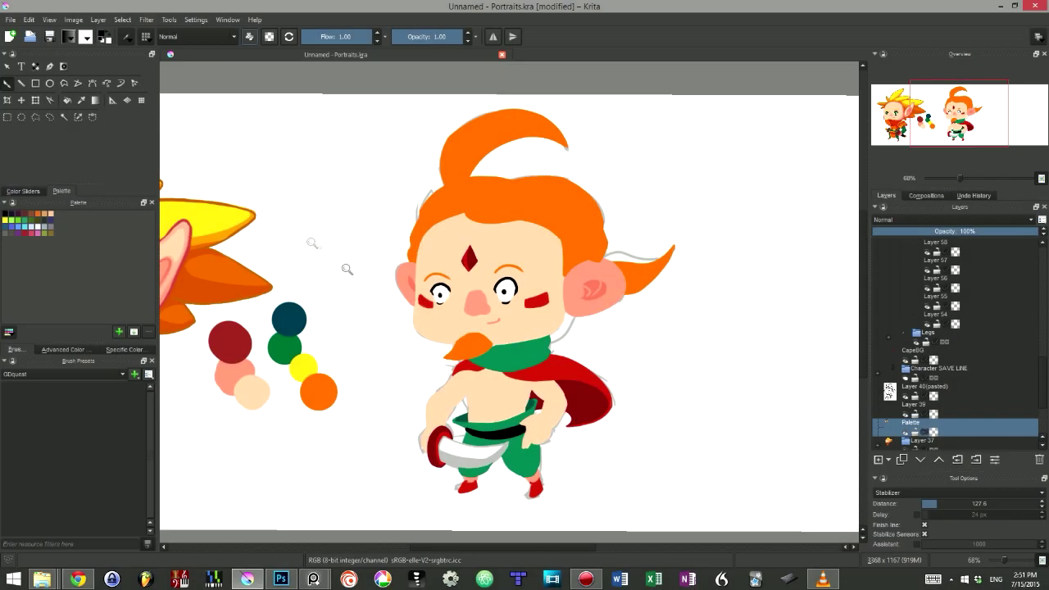
- Paint a small black circle on the chibi after undoing a stray curved stroke
{"action": "left_click_drag", "start_coordinate": [294, 120], "coordinate": [348, 205]}
{"action": "key", "text": "ctrl+z"}
{"action": "left_click_drag", "start_coordinate": [316, 133], "coordinate": [315, 135]}
{"action": "left_click_drag", "start_coordinate": [319, 196], "coordinate": [501, 177]}
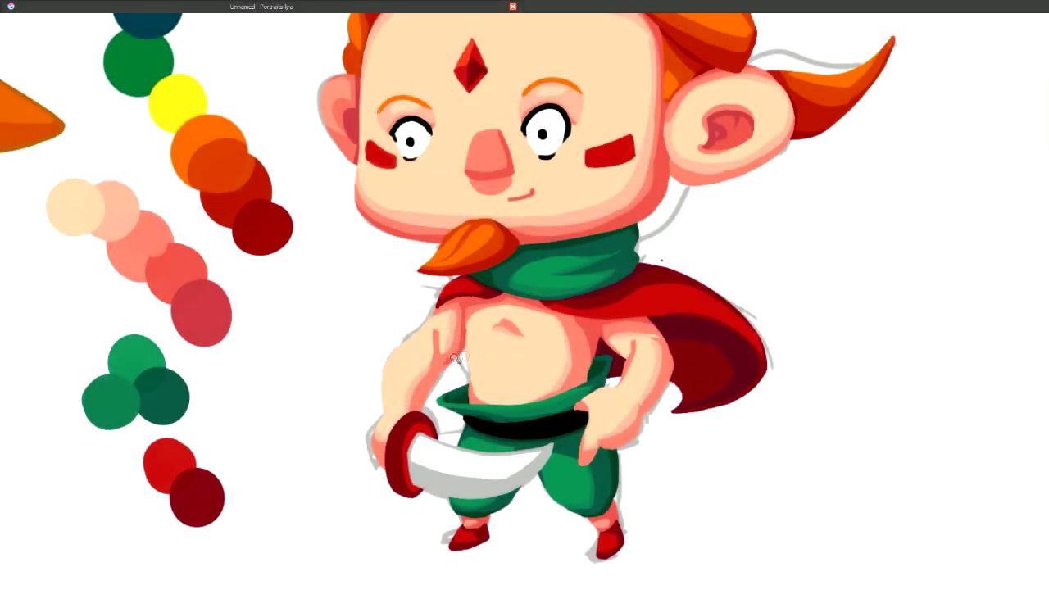
- Zoom out and back in to check the whole shaded image against the reference
{"action": "scroll", "coordinate": [465, 344], "scroll_direction": "down", "scroll_amount": 5}
{"action": "scroll", "coordinate": [615, 389], "scroll_direction": "up", "scroll_amount": 5}
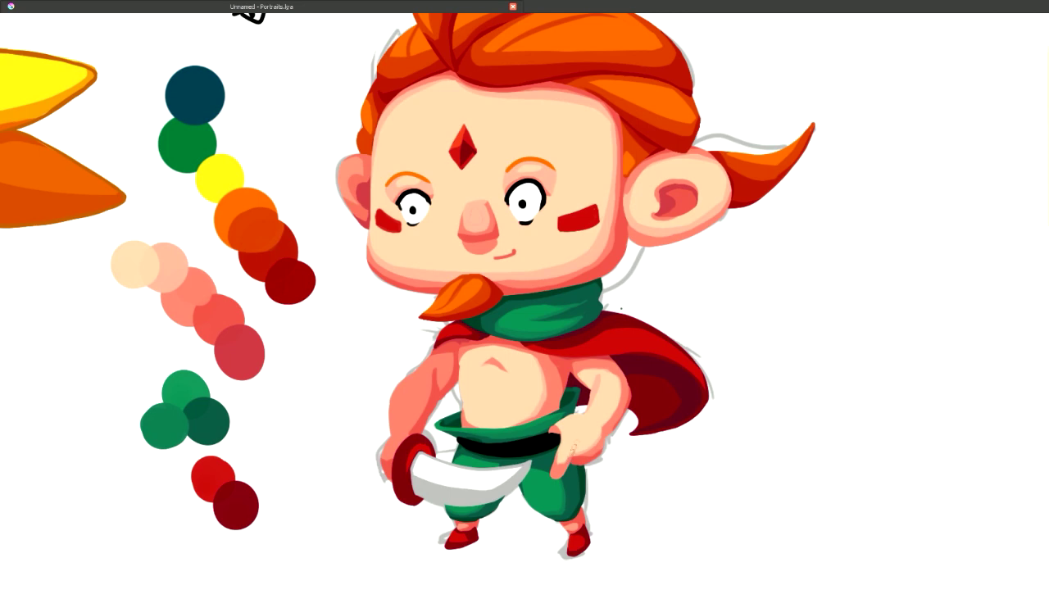
{"action": "scroll", "coordinate": [525, 327], "scroll_direction": "down", "scroll_amount": 6}
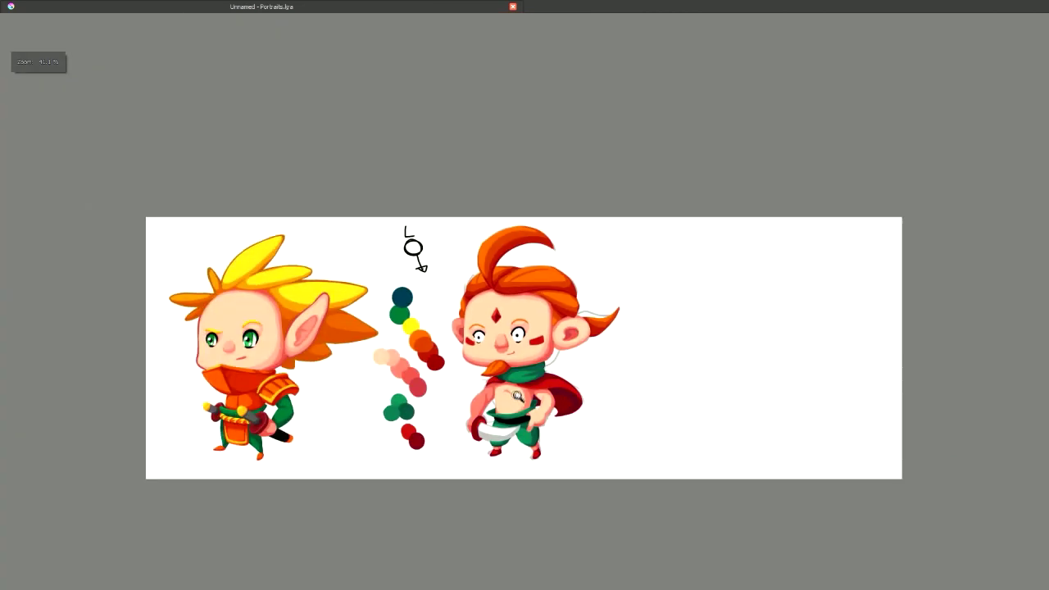
- Move down to the Torso group and select only the Hair layer for strand shading
{"action": "scroll", "coordinate": [500, 305], "scroll_direction": "up", "scroll_amount": 4}
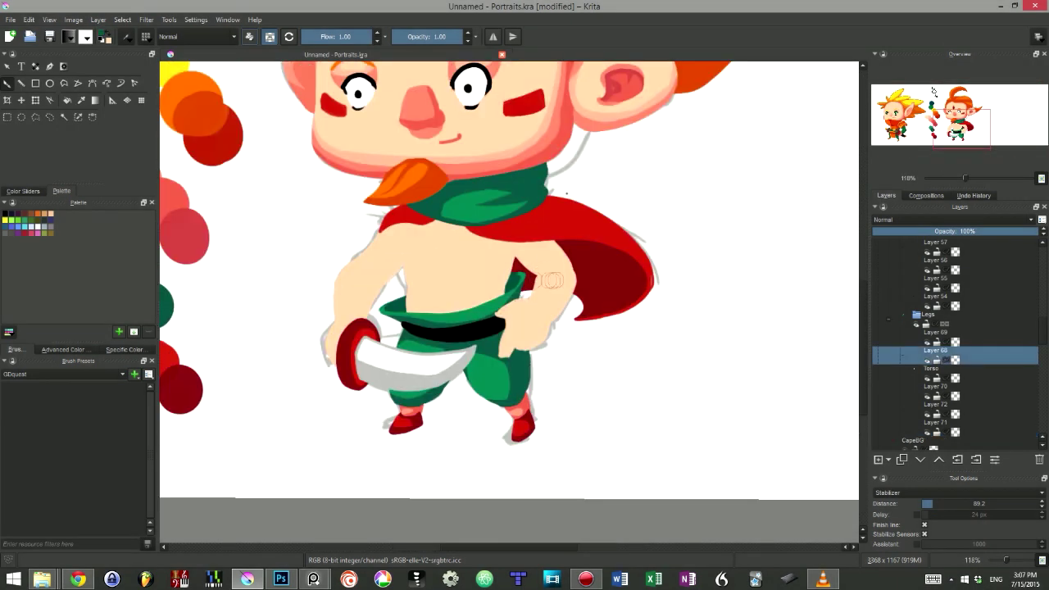
{"action": "key", "text": "Page_Down"}
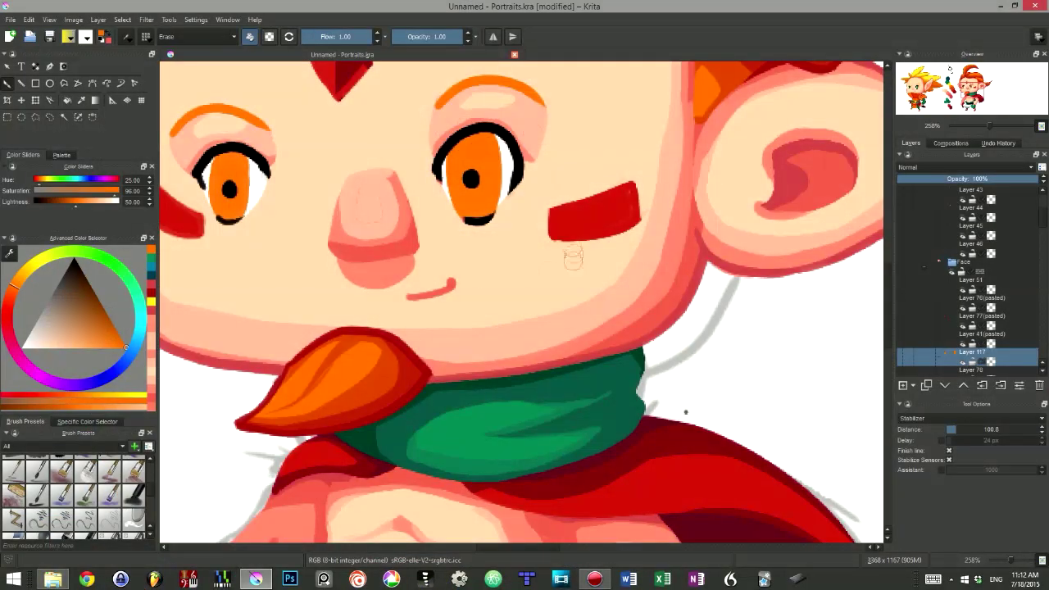
{"action": "scroll", "coordinate": [422, 295], "scroll_direction": "down", "scroll_amount": 2}
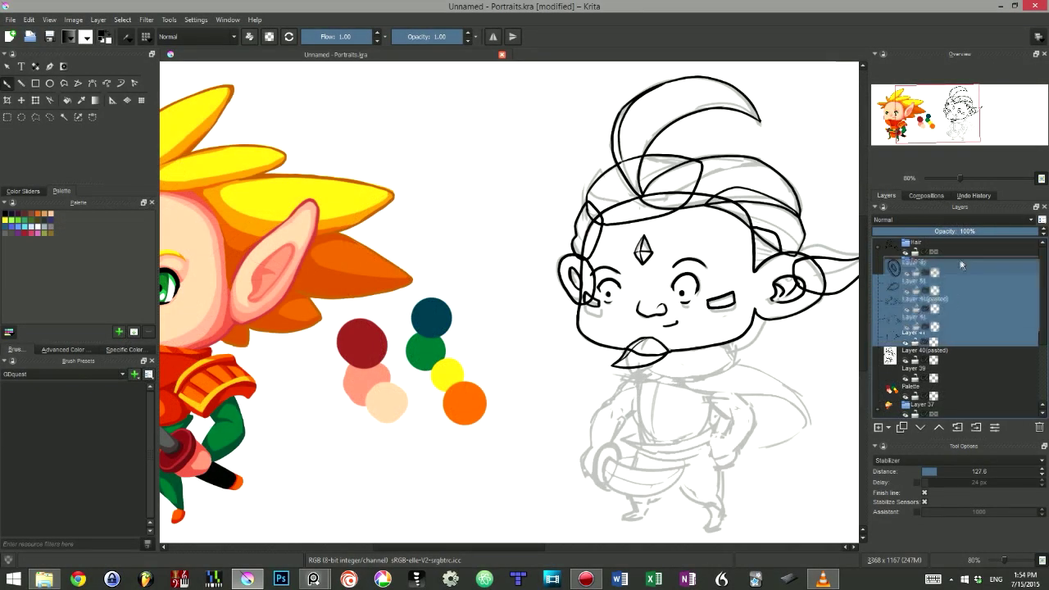
{"action": "left_click", "coordinate": [932, 246]}
{"action": "left_click", "coordinate": [932, 248]}
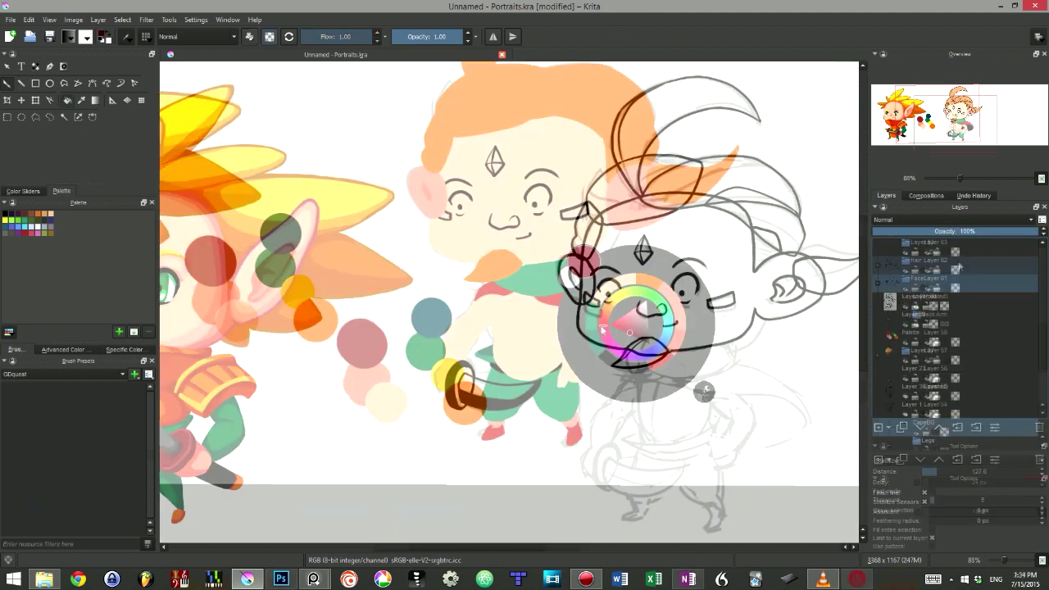